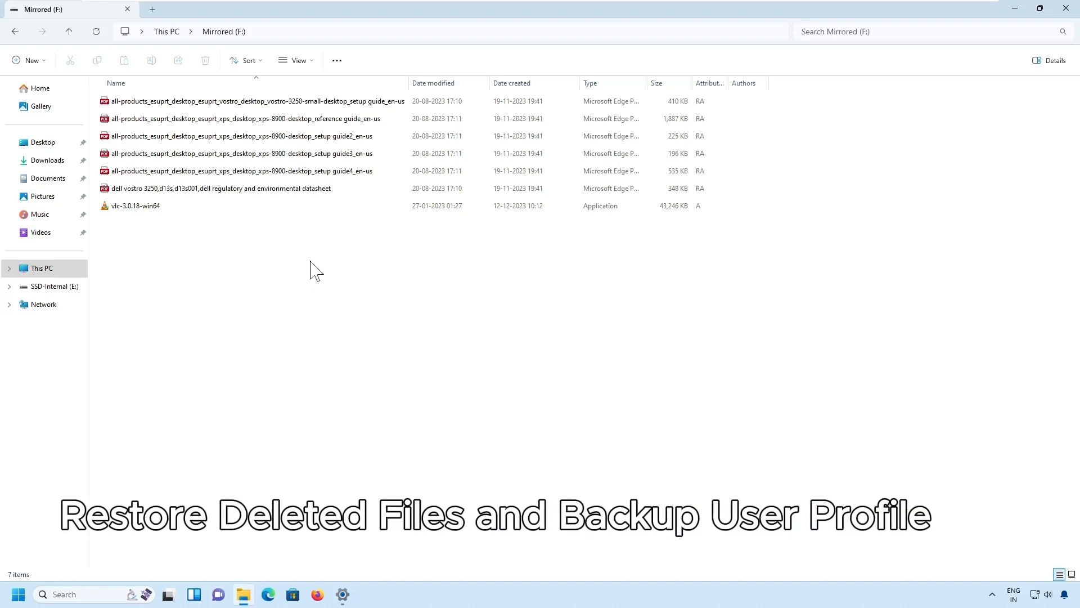
# Delete the six Dell and all-products PDF files from the Mirrored (F:) drive, keeping vlc-3.0.18-win64.
pyautogui.click(299, 104)
pyautogui.keyDown('shift'); pyautogui.click(301, 190); pyautogui.keyUp('shift')
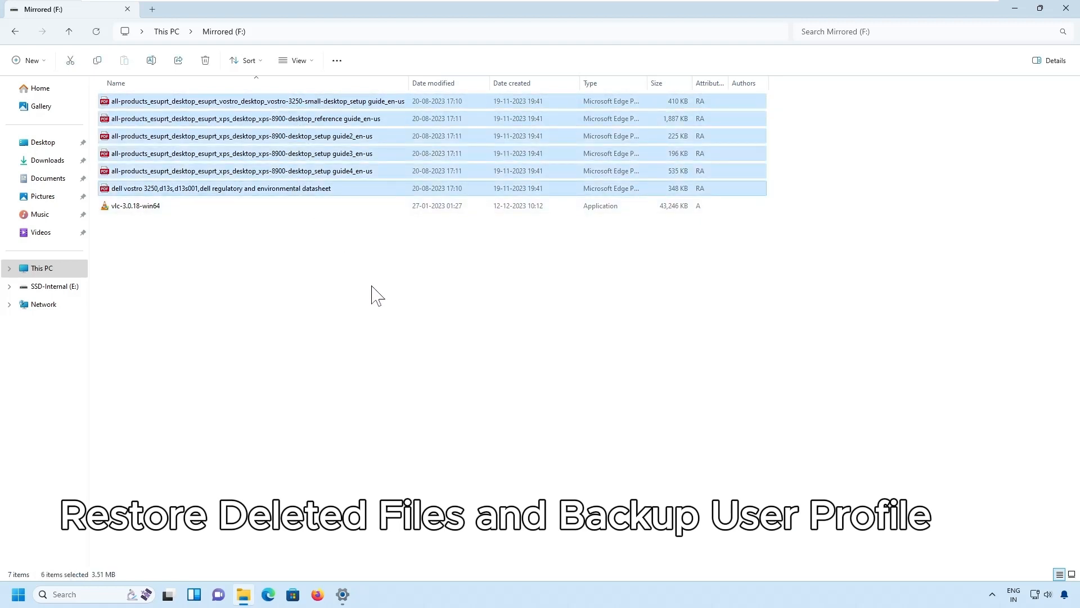
pyautogui.rightClick(316, 183)
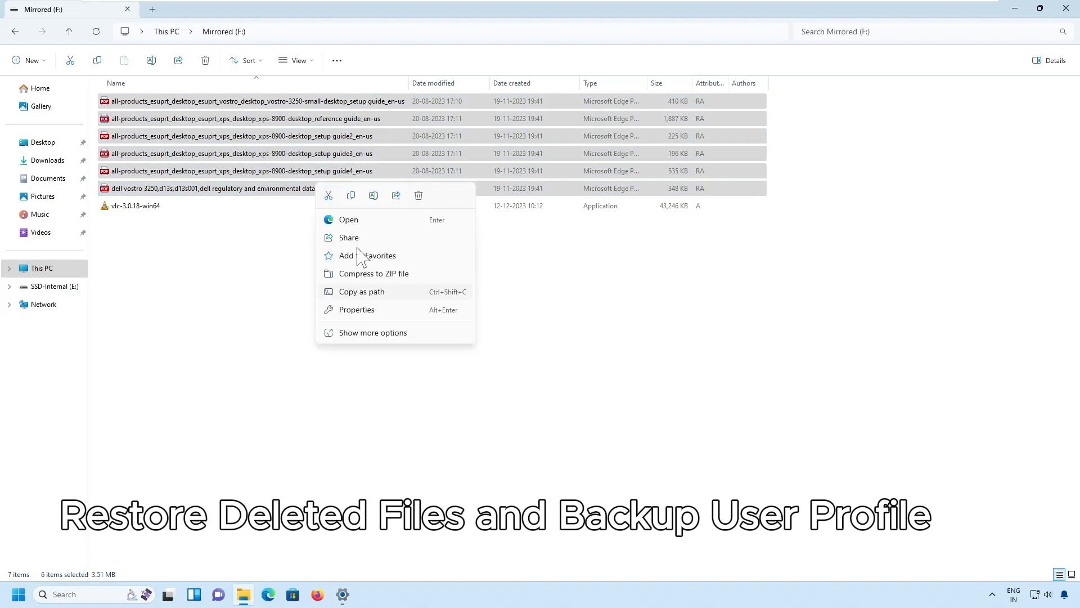
pyautogui.click(372, 335)
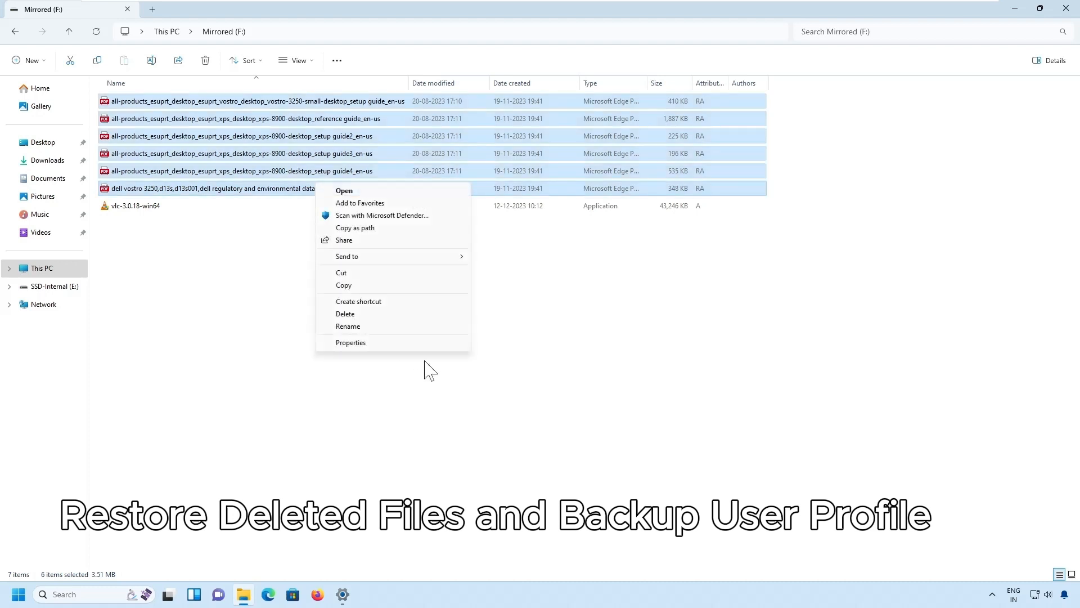
pyautogui.click(366, 314)
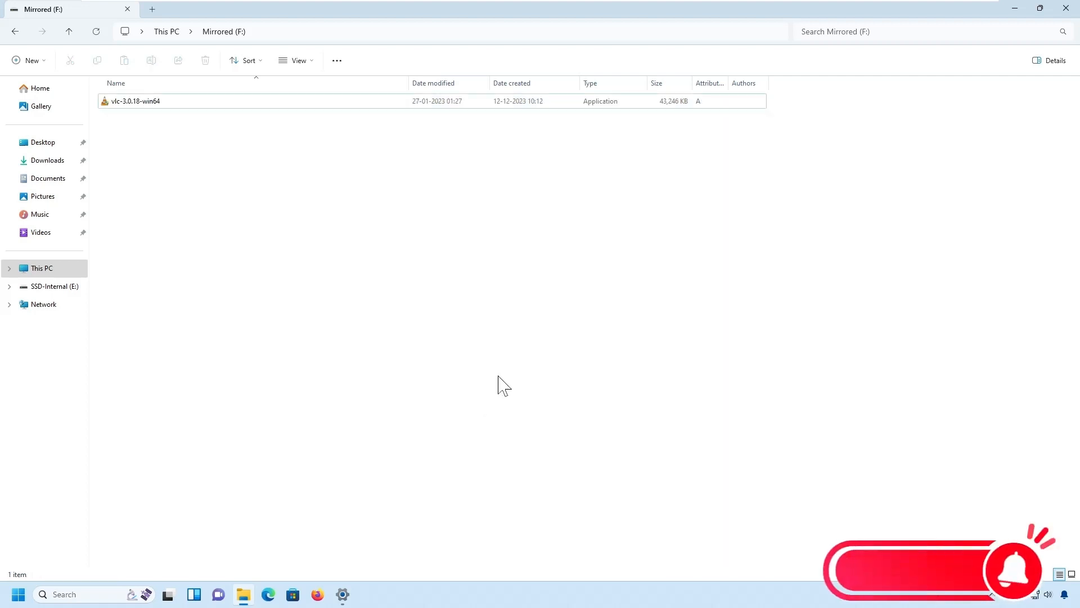
# Minimize the drive window, close Settings and open the Recycle Bin to examine the deleted PDF files.
pyautogui.click(1015, 8)
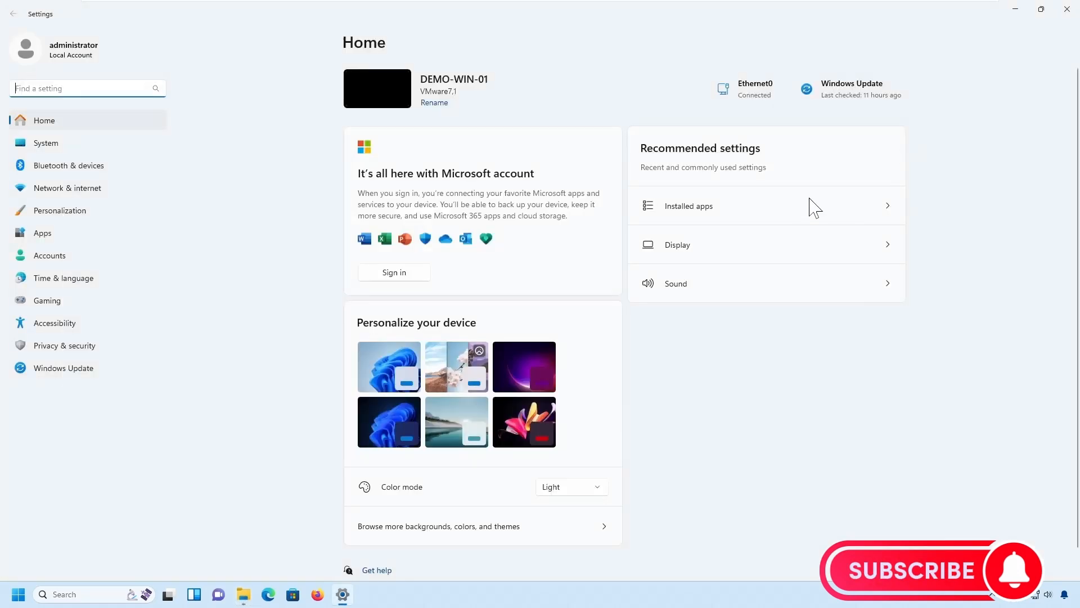
pyautogui.click(1067, 9)
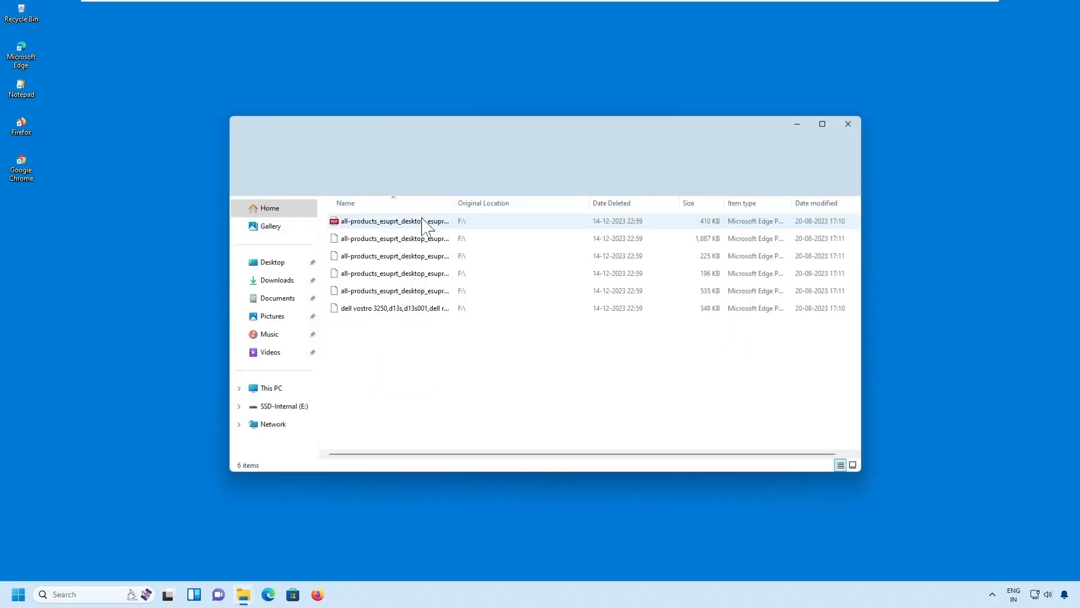
pyautogui.doubleClick(458, 204)
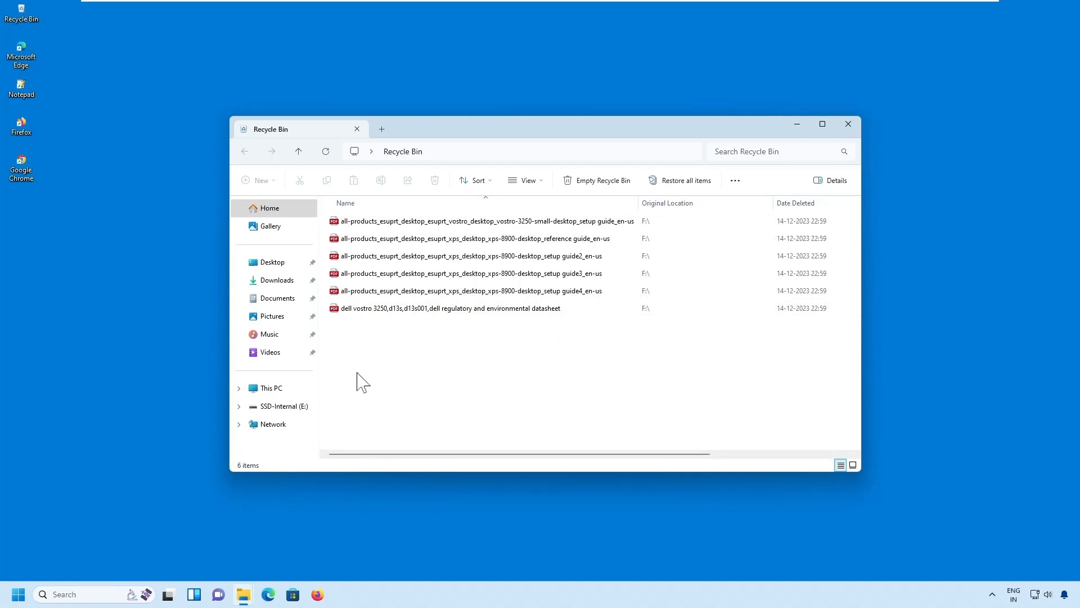
# Return to the Mirrored (F:) folder and undo the deletion of the PDF files.
pyautogui.moveTo(243, 598)
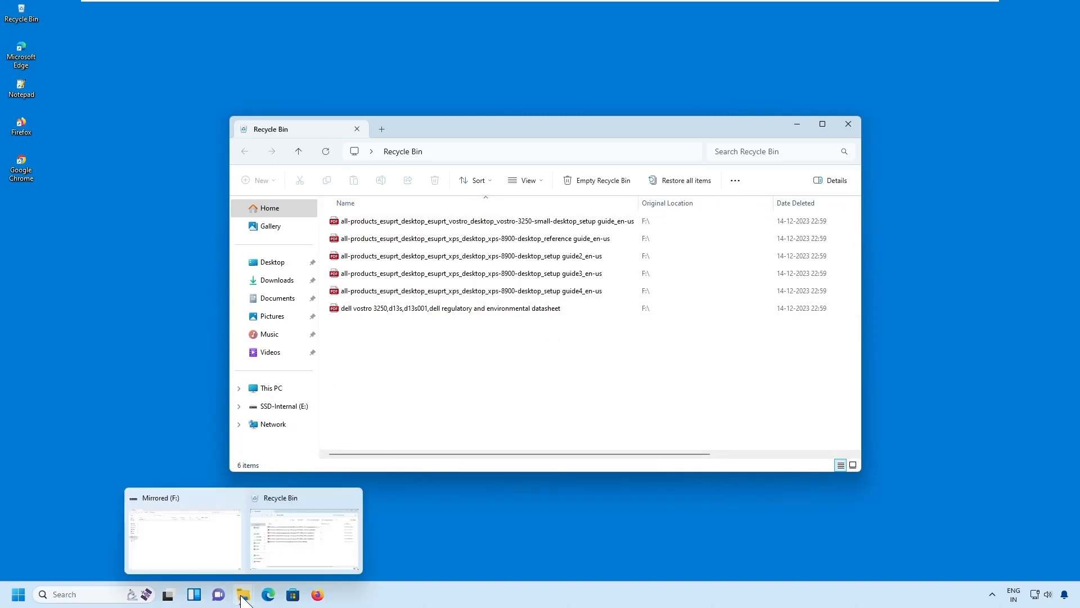
pyautogui.click(229, 572)
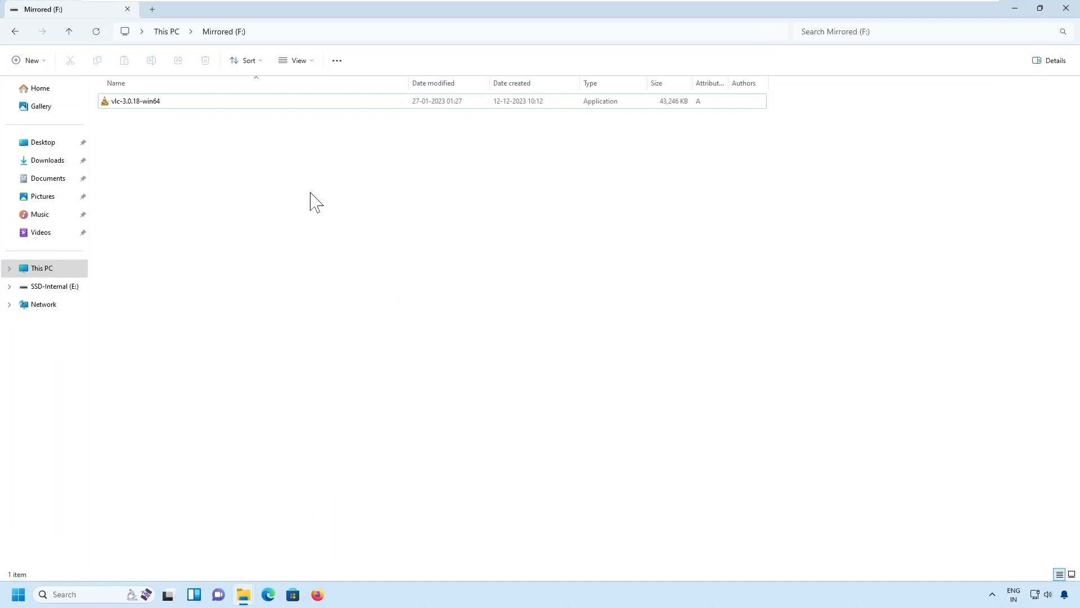
pyautogui.moveTo(189, 10)
pyautogui.mouseDown()
pyautogui.moveTo(260, 48)
pyautogui.moveTo(275, 25)
pyautogui.mouseUp()
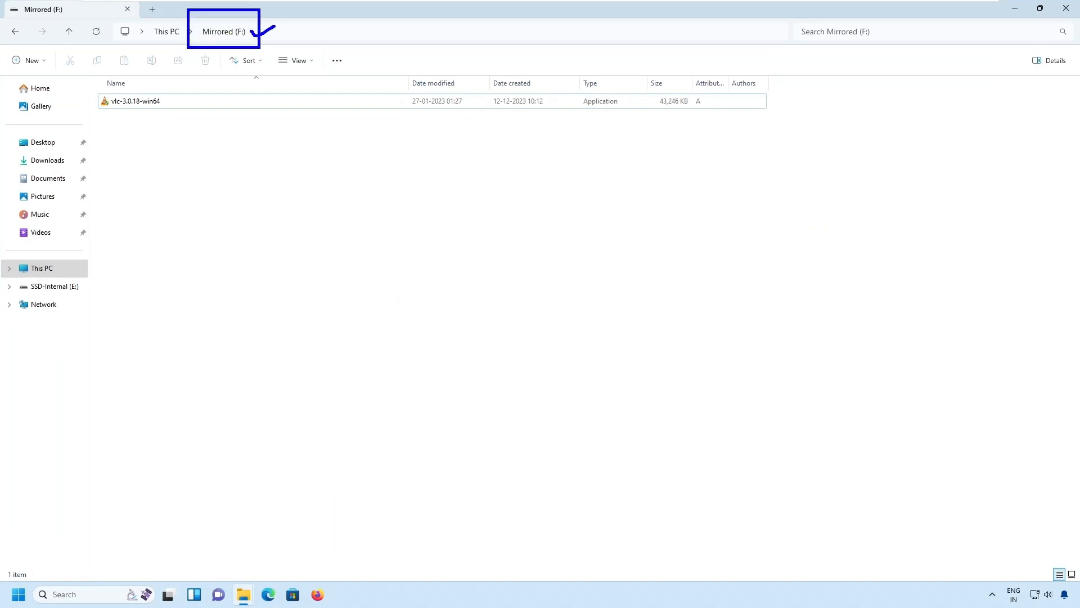
pyautogui.rightClick(254, 177)
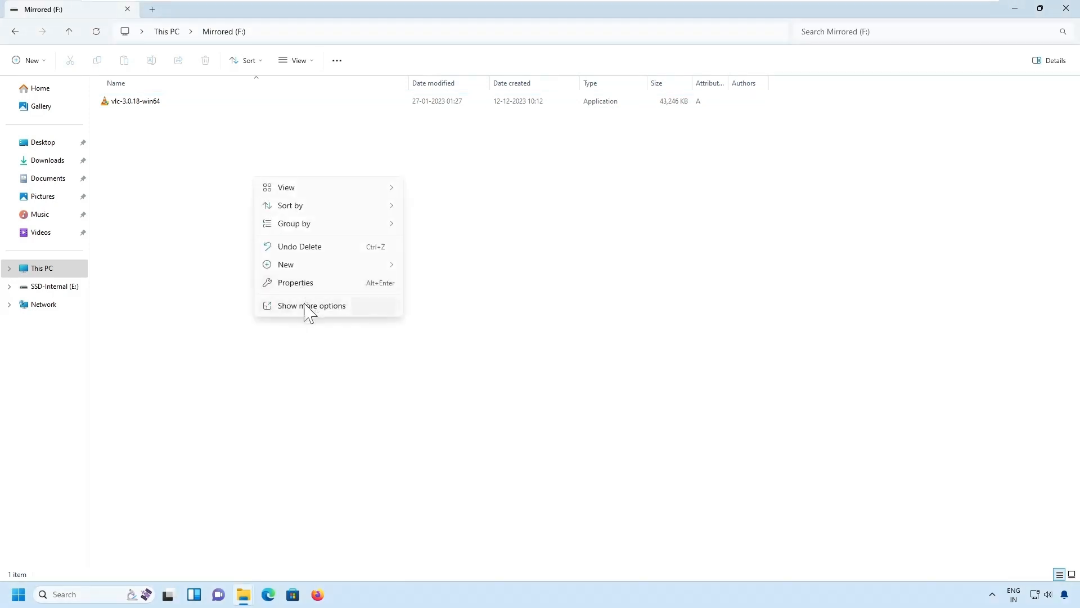
pyautogui.hotkey('ctrl', '2')
pyautogui.moveTo(254, 236); pyautogui.dragTo(399, 257)
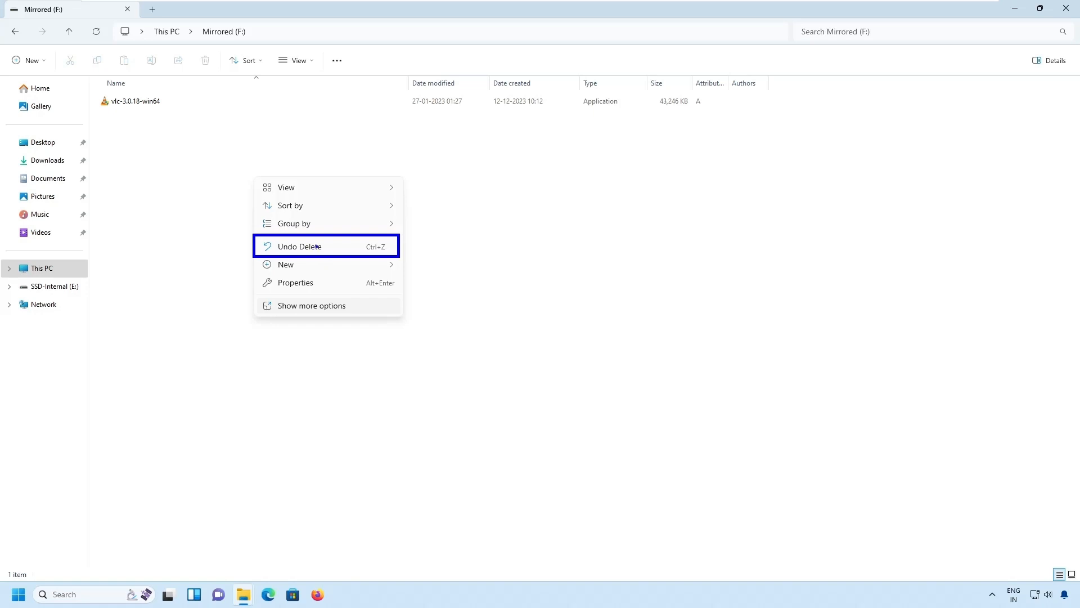
pyautogui.moveTo(324, 244); pyautogui.dragTo(335, 237)
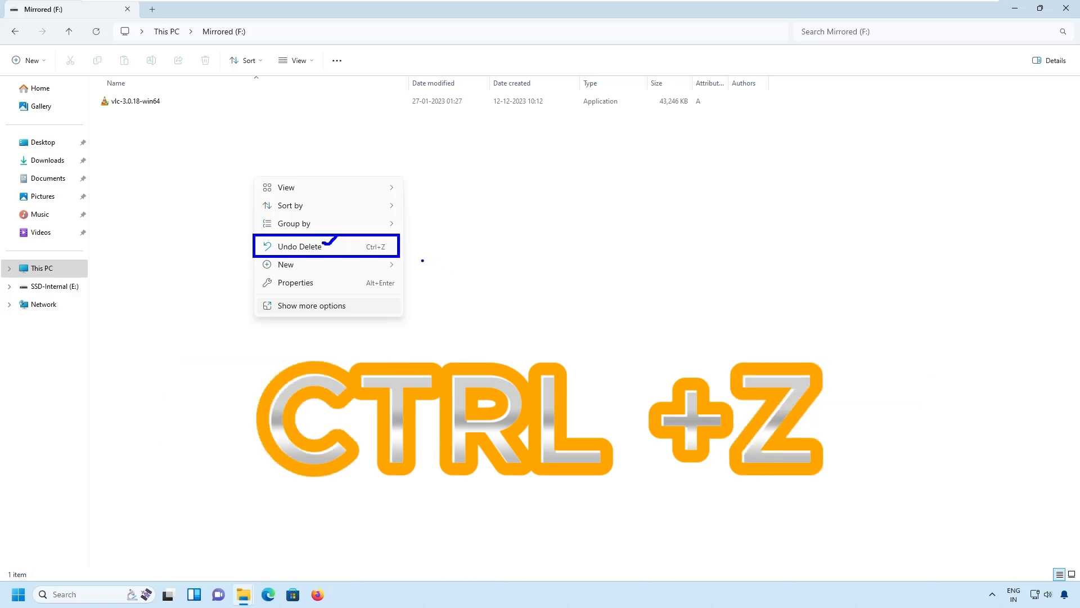
pyautogui.press('Escape')
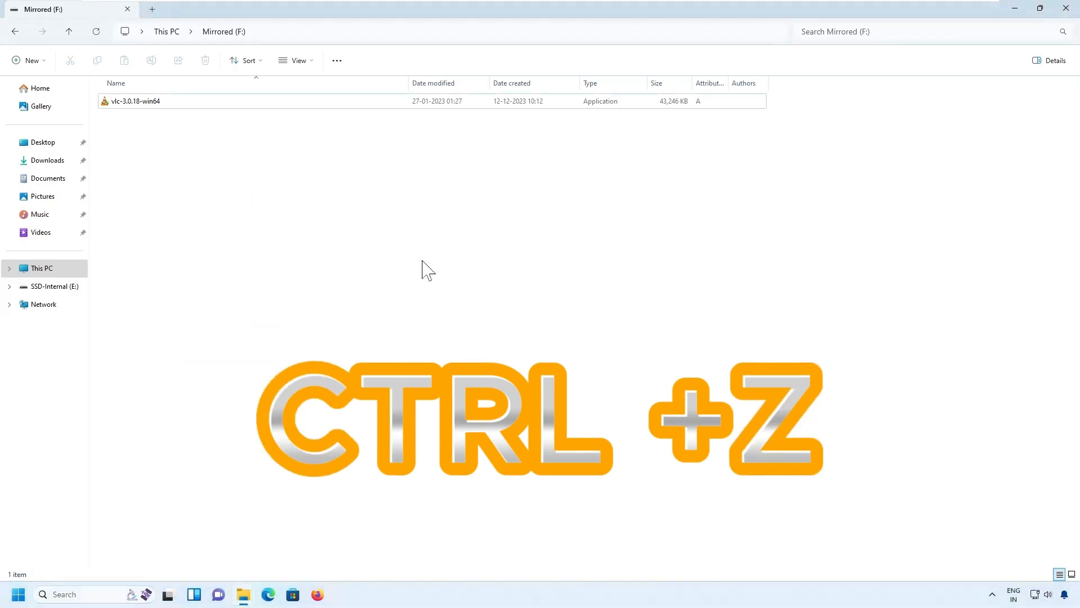
pyautogui.hotkey('ctrl', 'z')
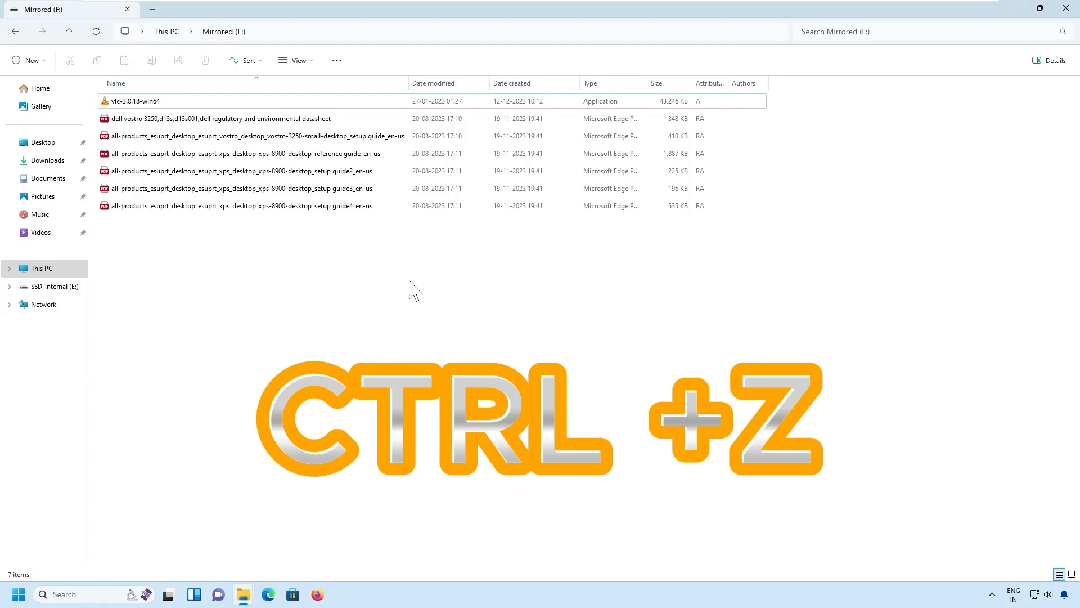
# Check the Recycle Bin's contents, then return to the Mirrored (F:) folder and select its six PDF files.
pyautogui.click(1015, 8)
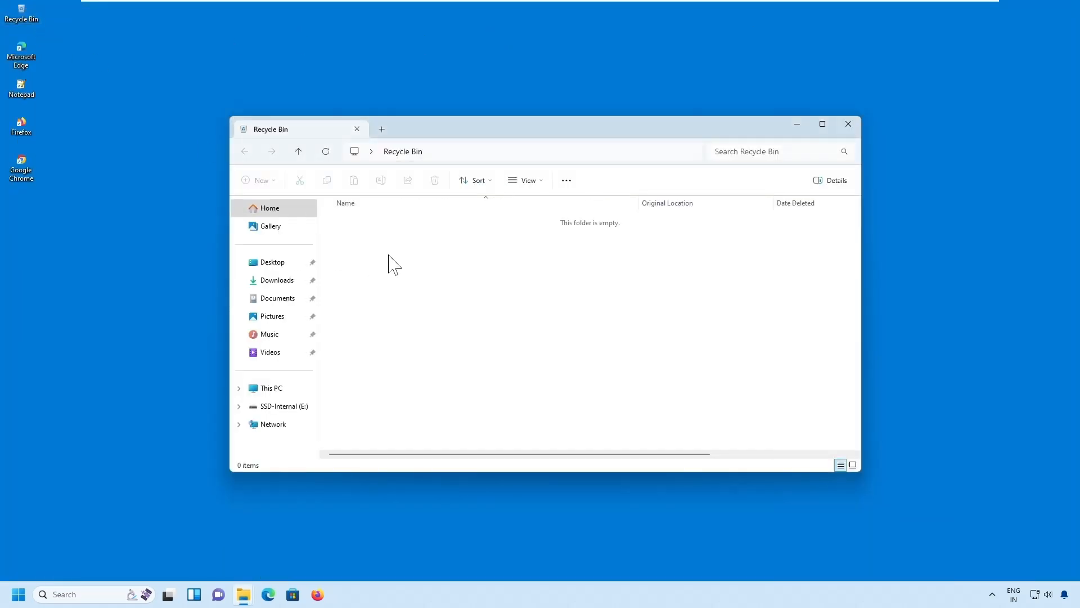
pyautogui.moveTo(246, 598)
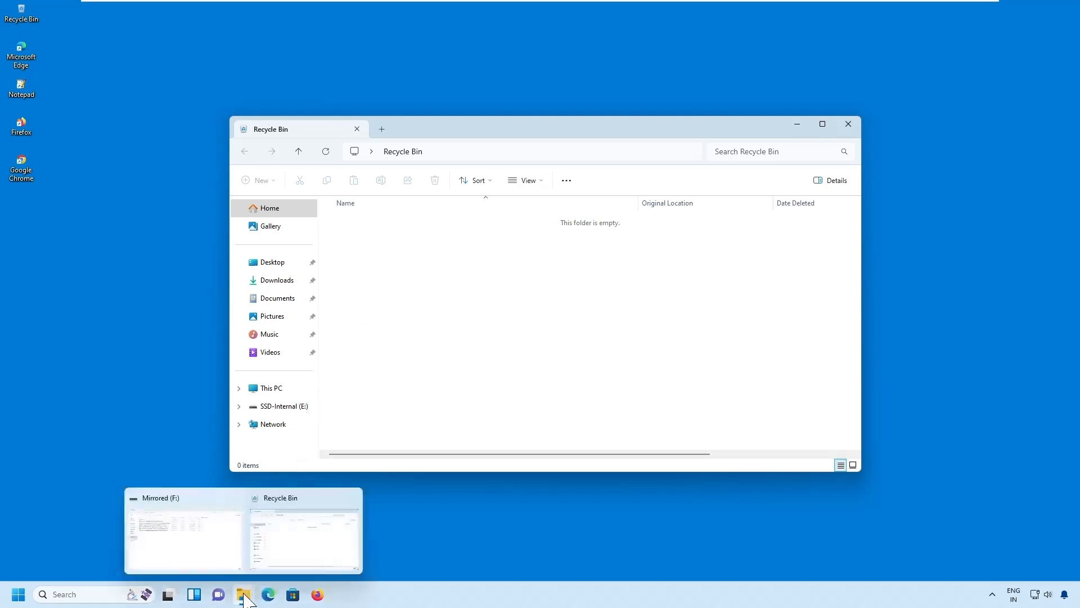
pyautogui.click(197, 557)
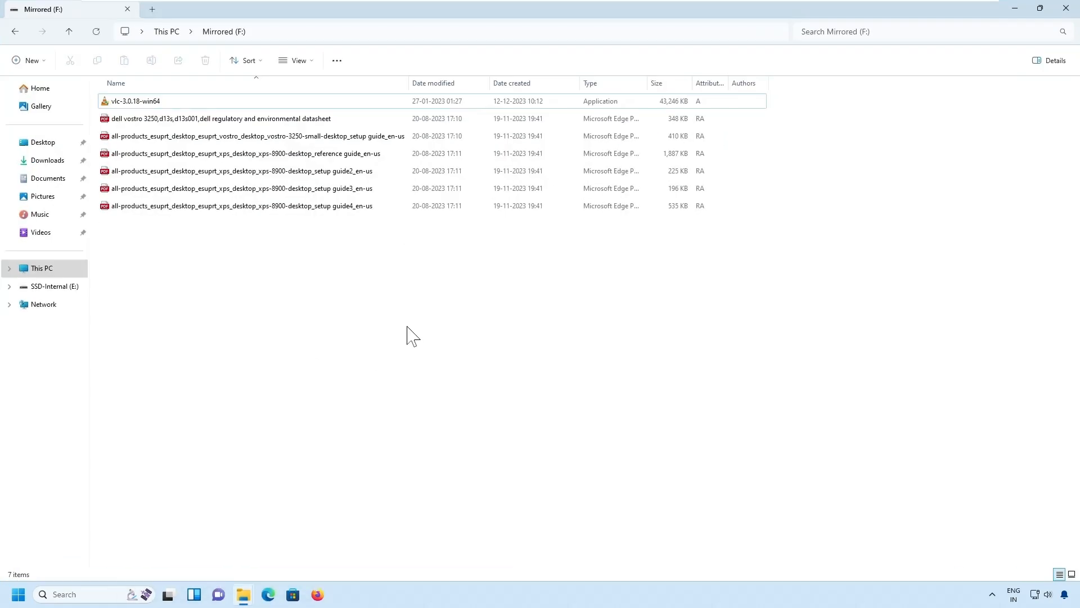
pyautogui.click(214, 118)
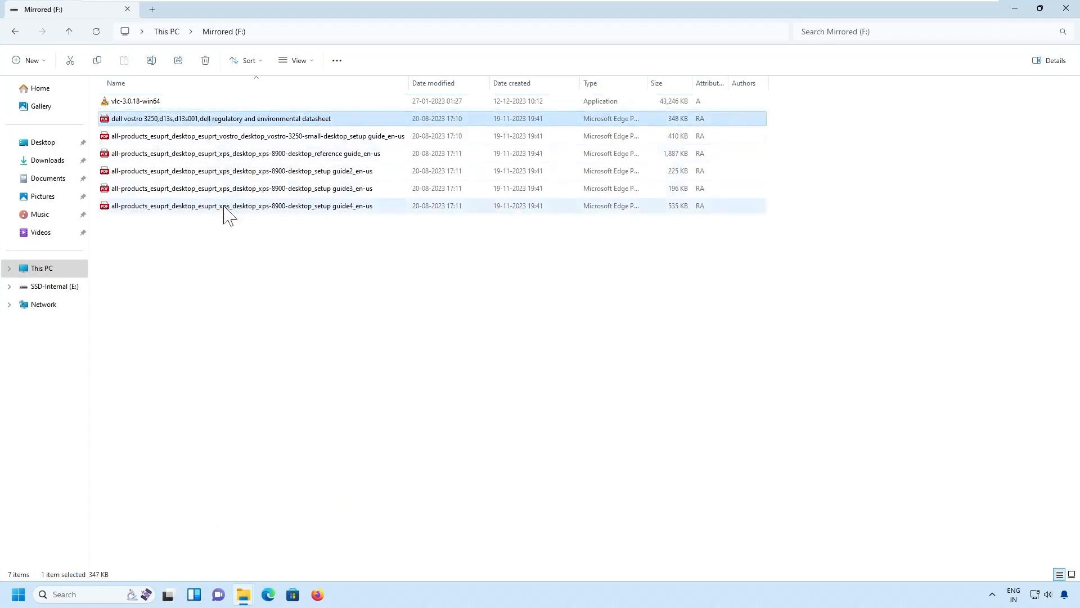
pyautogui.keyDown('shift'); pyautogui.click(224, 206); pyautogui.keyUp('shift')
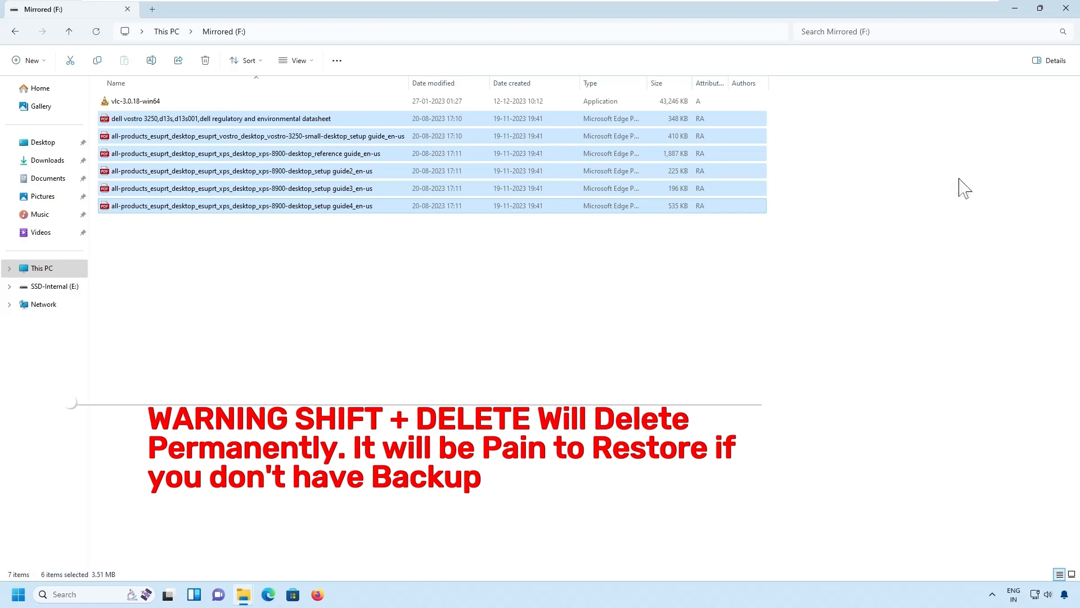
# Minimize the Mirrored (F:) window and close the Recycle Bin.
pyautogui.click(1016, 10)
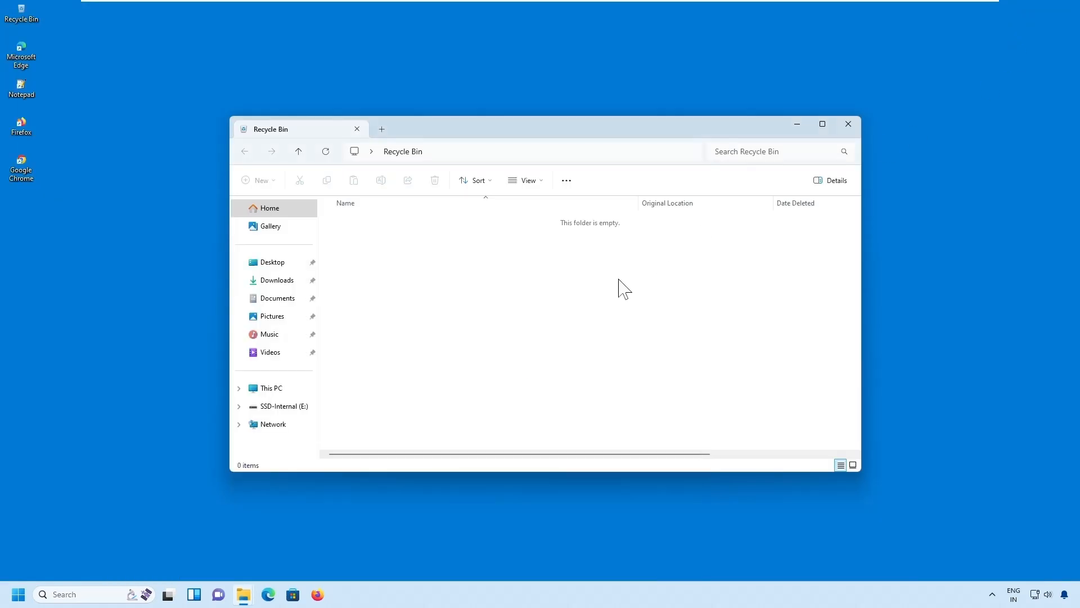
pyautogui.click(849, 124)
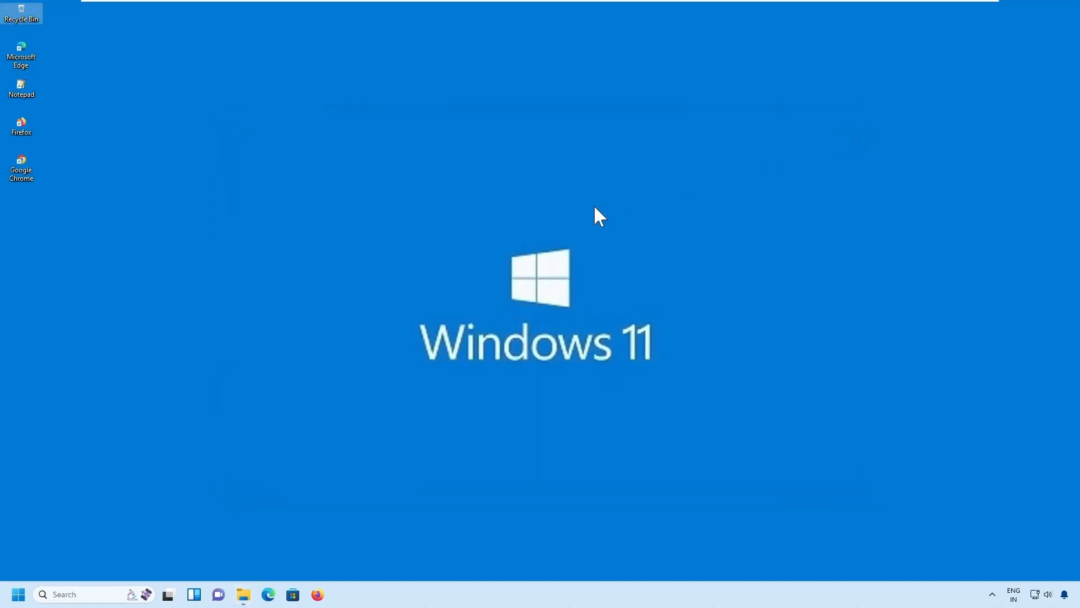
pyautogui.click(344, 226)
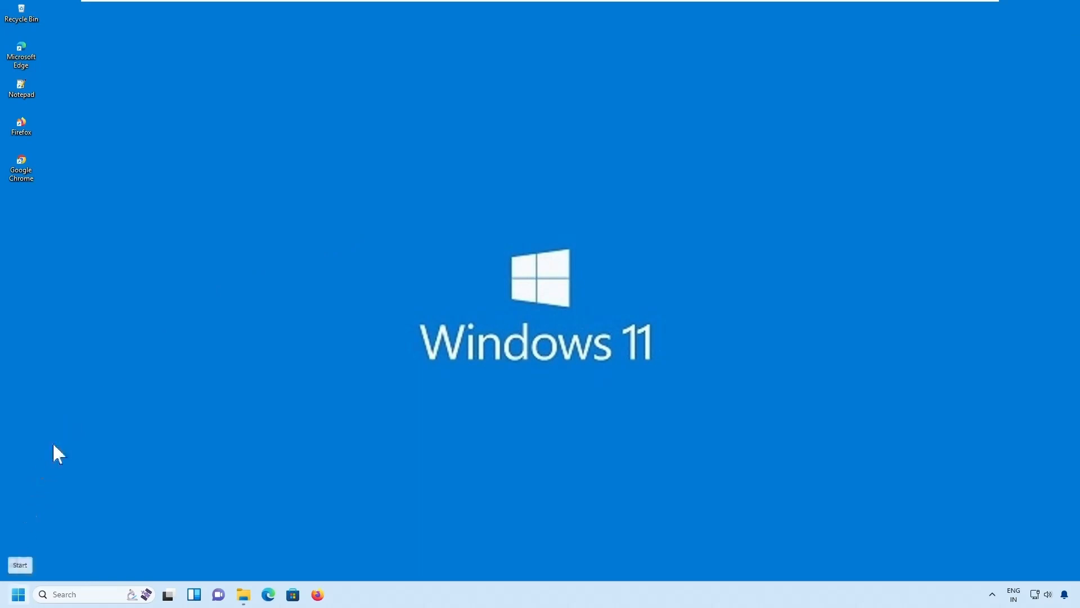
# Search Windows for file history and open the File History control panel page.
pyautogui.click(22, 598)
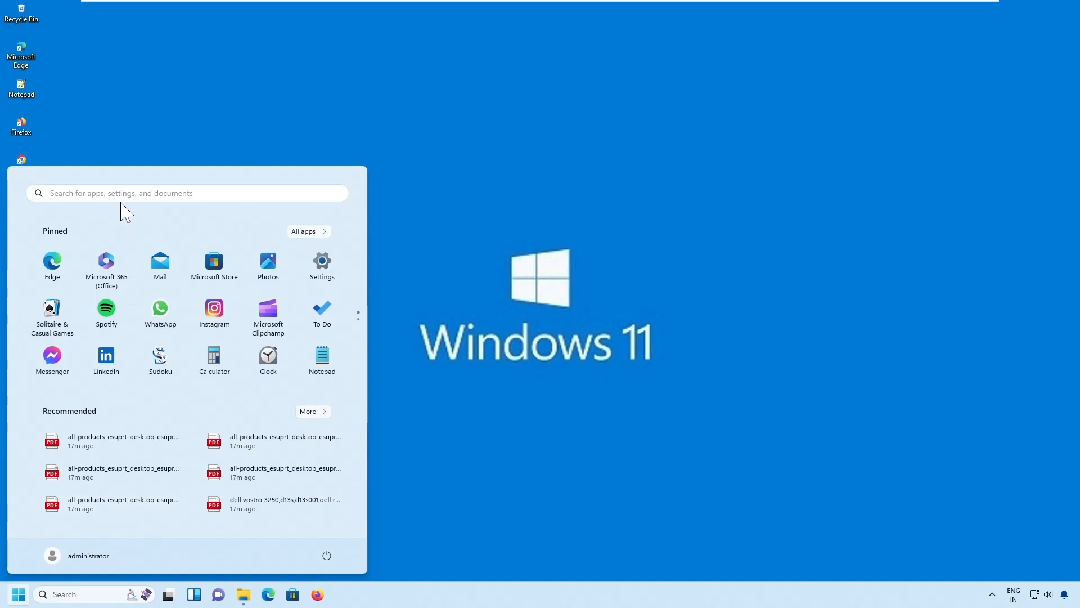
pyautogui.press('Escape')
pyautogui.press('super+s')
pyautogui.write('file')
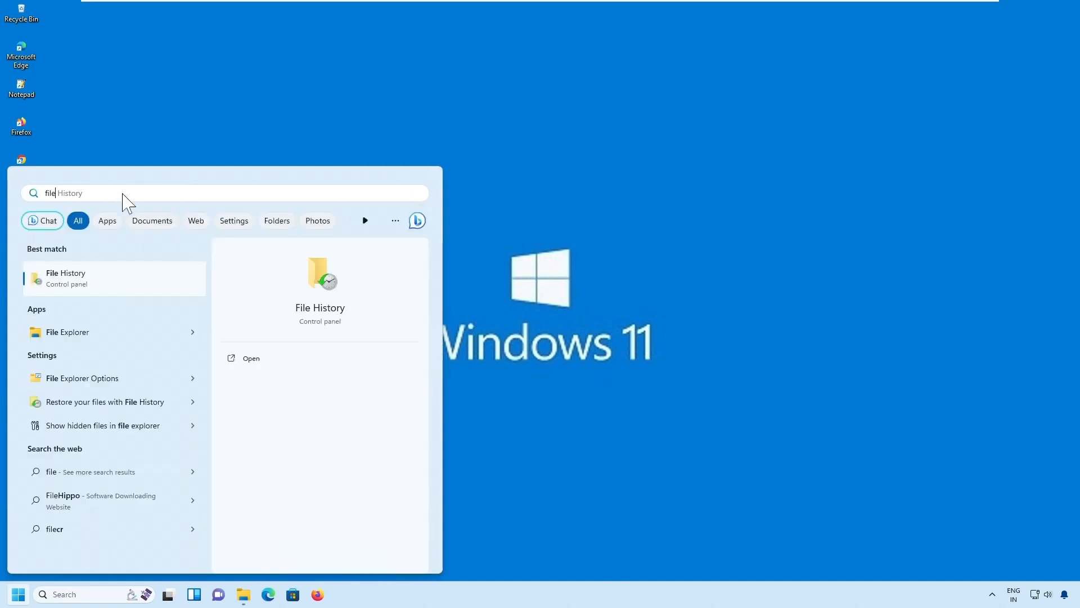
pyautogui.write(' host')
pyautogui.press('BackSpace')
pyautogui.press('BackSpace')
pyautogui.press('BackSpace')
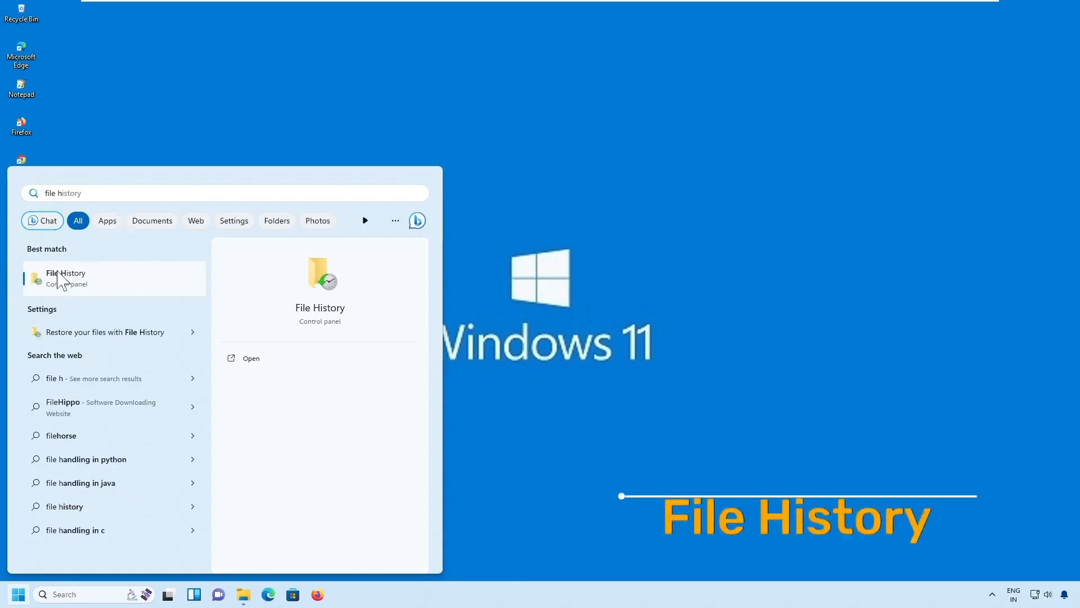
pyautogui.click(757, 198)
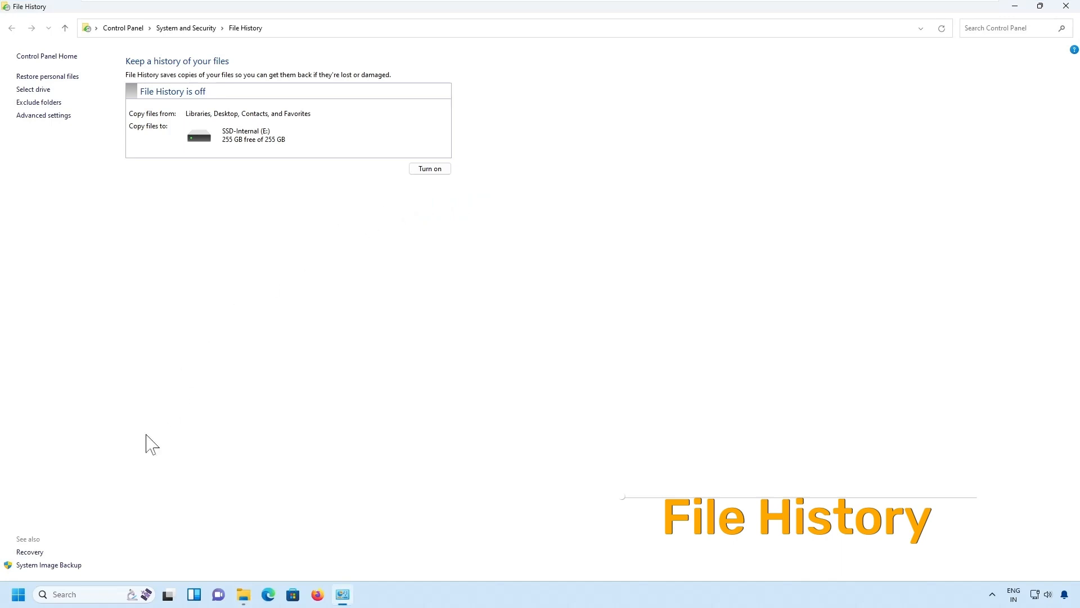
# Open Windows Settings, search for control panel and open Control Panel.
pyautogui.click(19, 596)
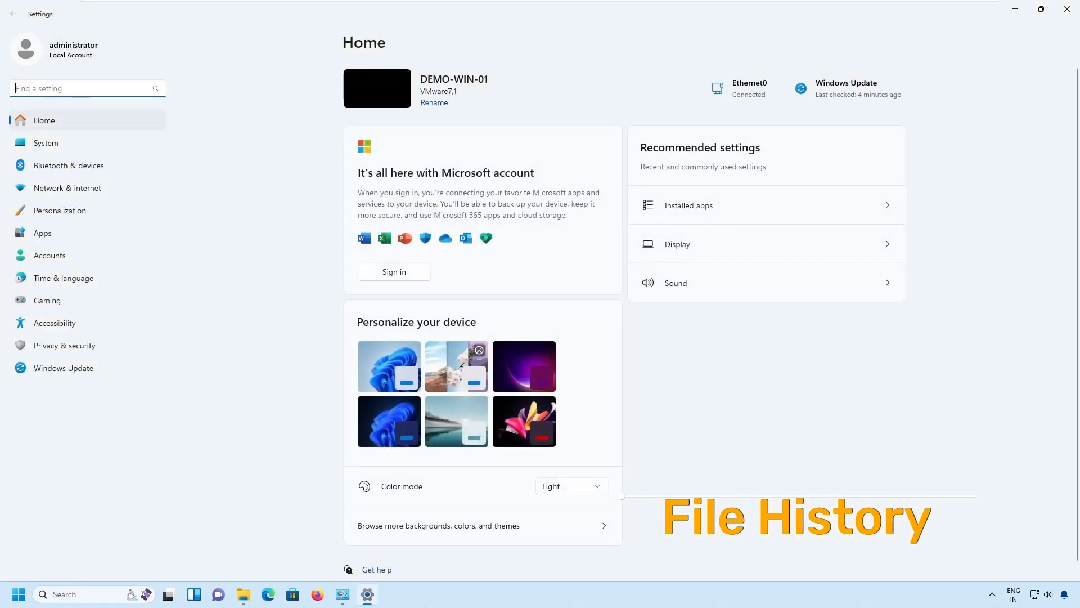
pyautogui.write('co')
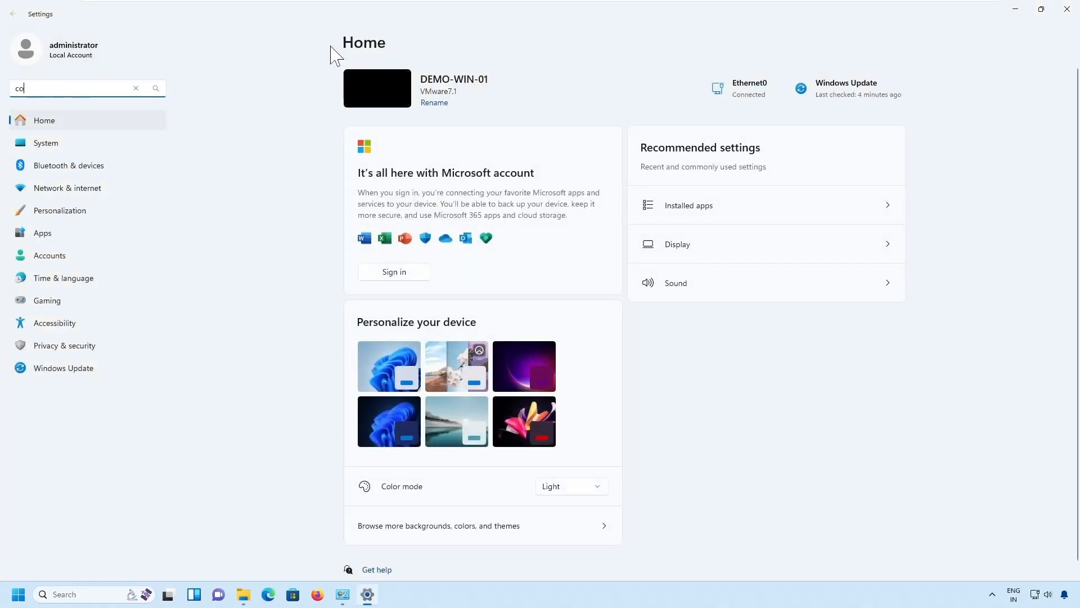
pyautogui.write('ntrol')
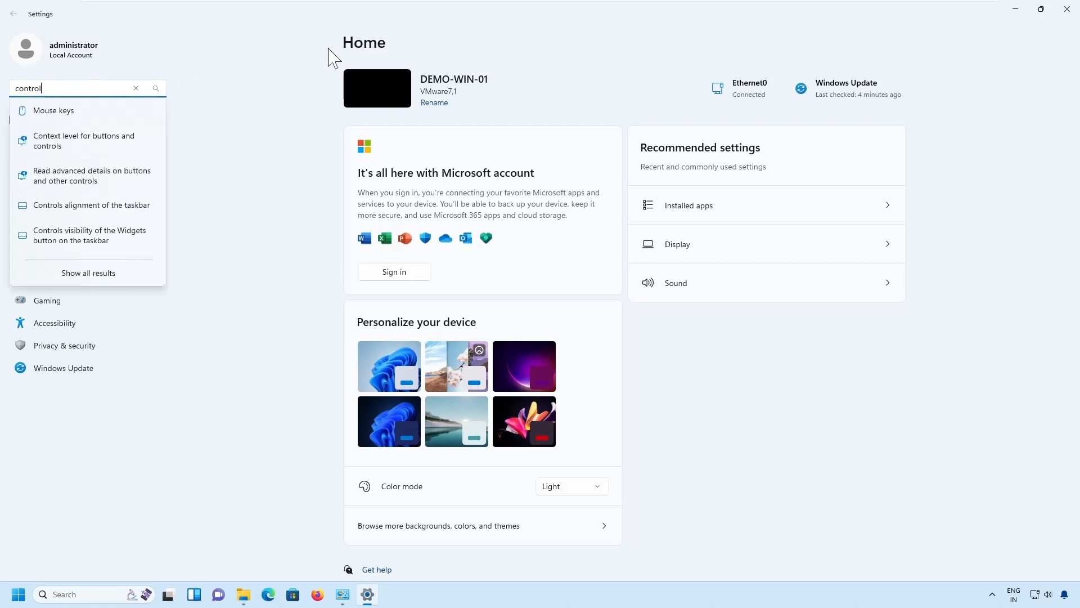
pyautogui.write(' pane')
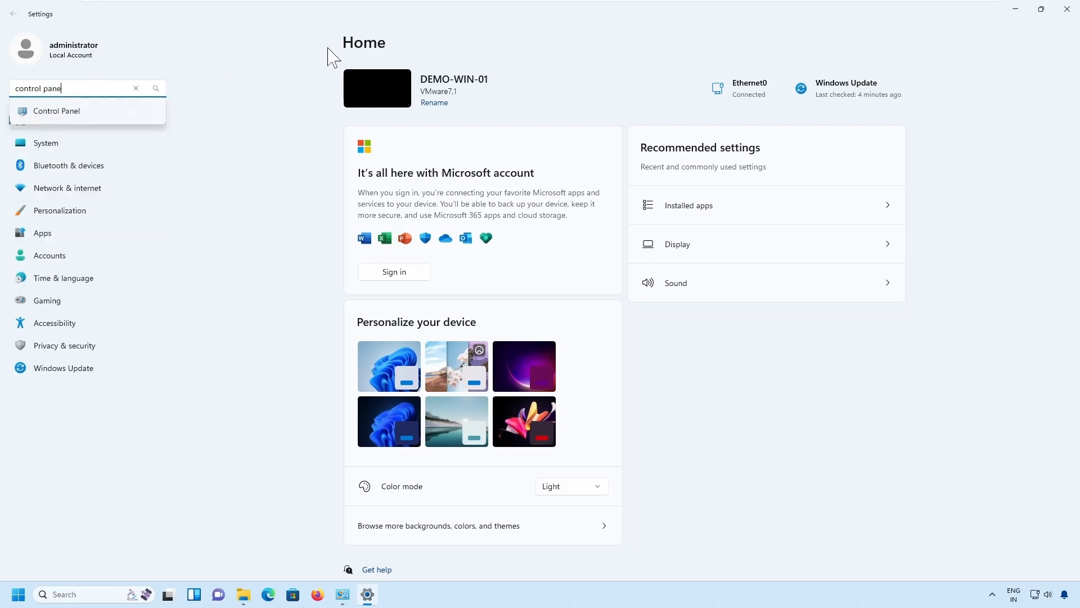
pyautogui.click(65, 111)
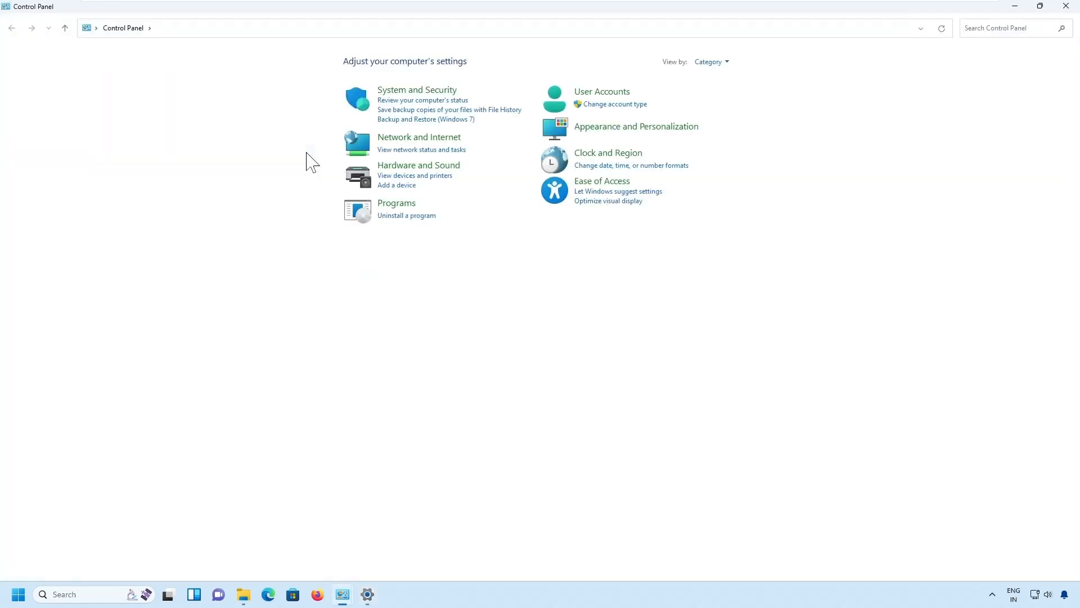
# Open File History from the System and Security category of Control Panel.
pyautogui.click(433, 91)
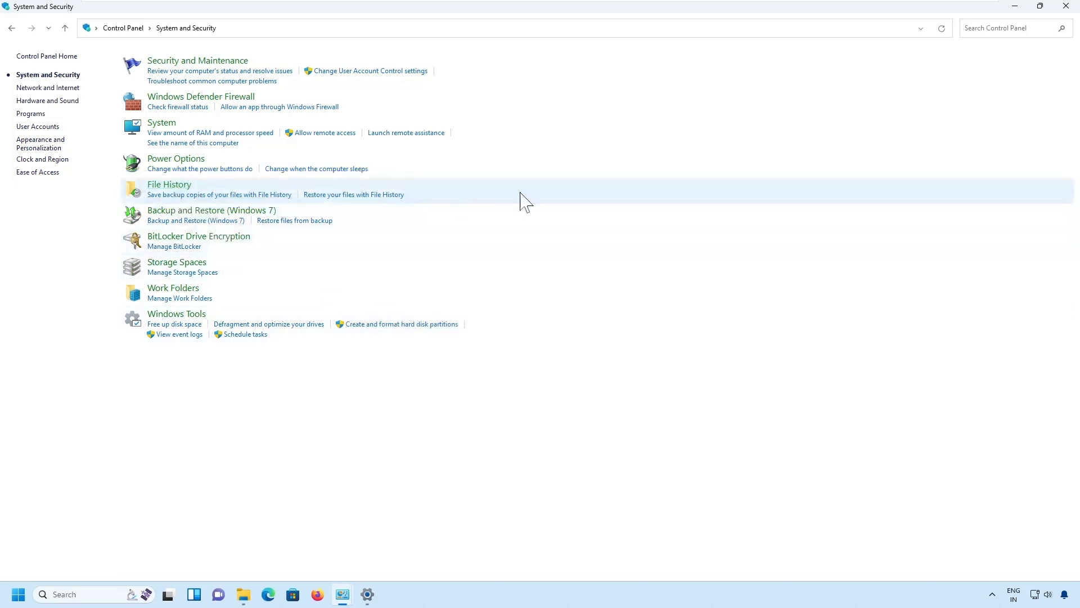
pyautogui.click(603, 195)
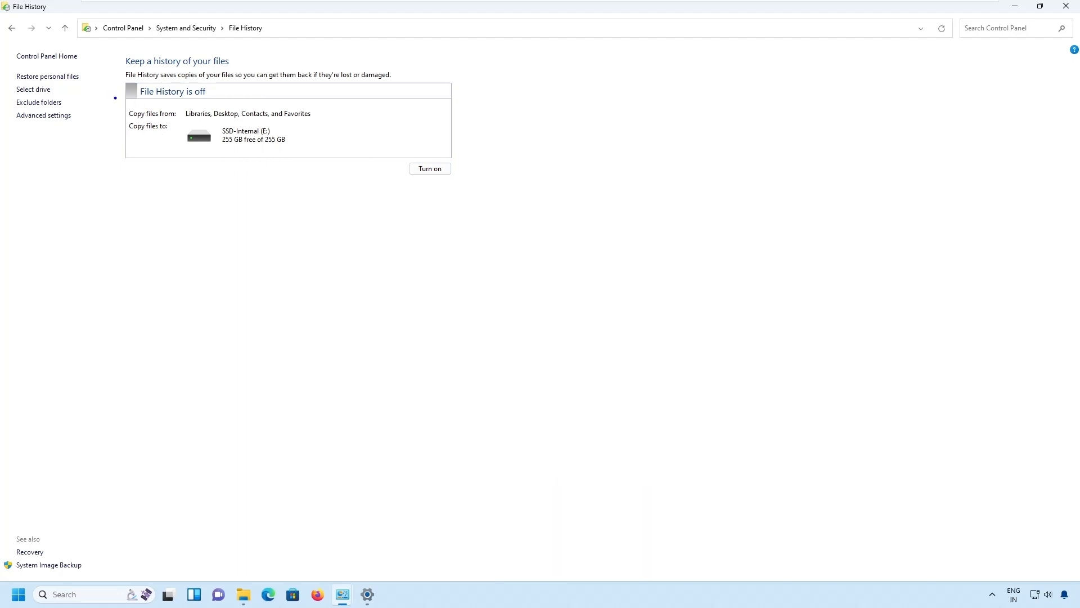
pyautogui.moveTo(116, 100)
pyautogui.mouseDown()
pyautogui.moveTo(337, 165)
pyautogui.moveTo(346, 137)
pyautogui.mouseUp()
pyautogui.press('Escape')
# Open the File History drive selection and pick Mirrored (F:).
pyautogui.click(40, 90)
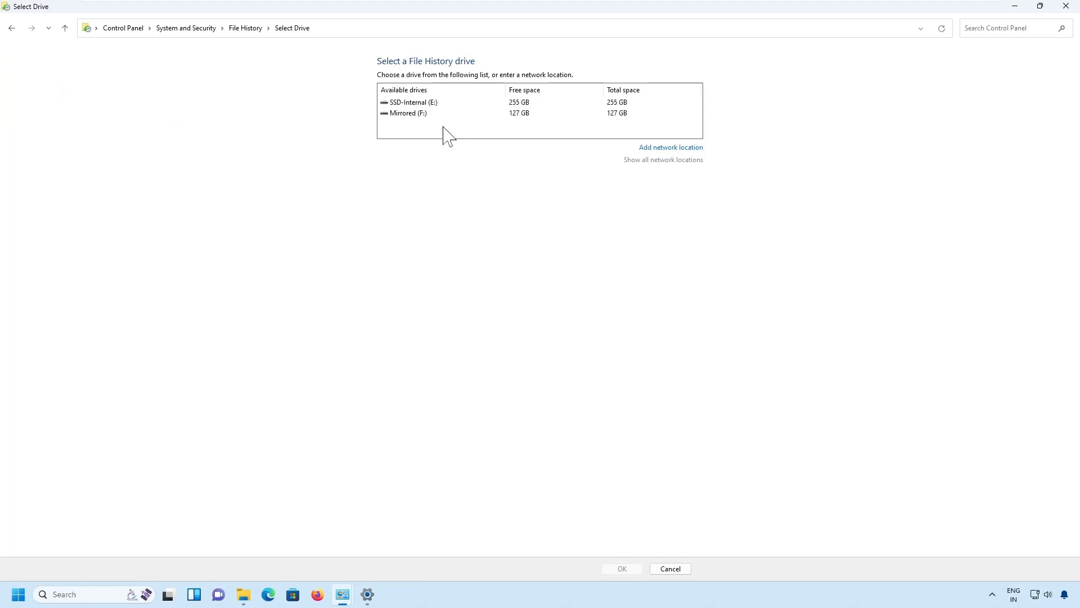
pyautogui.click(416, 113)
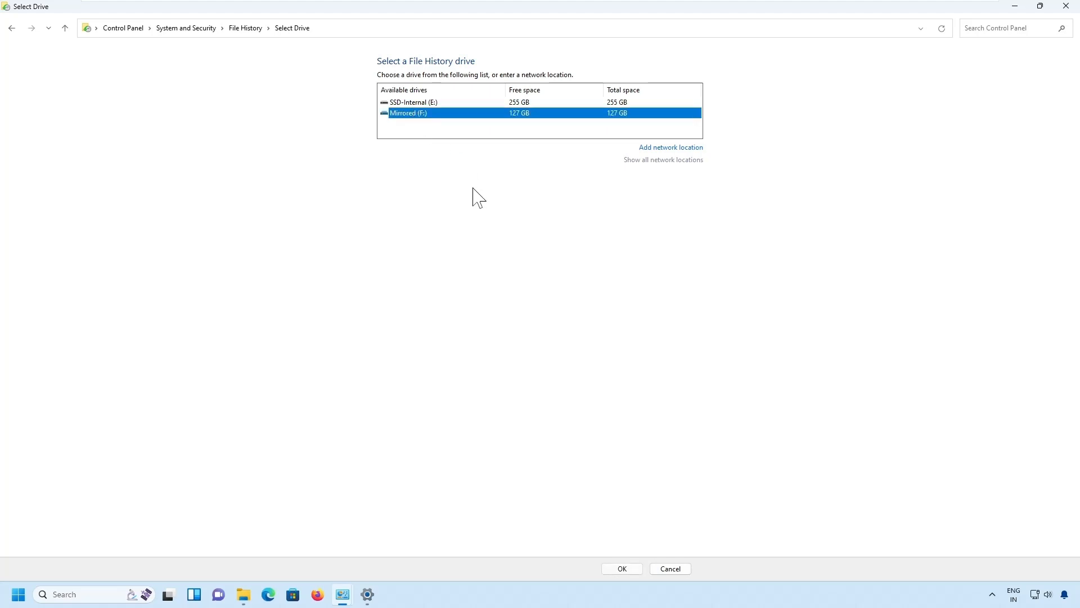
# Look over the computer's drives in This PC, including Mirrored (F:), and minimize File Explorer.
pyautogui.click(243, 594)
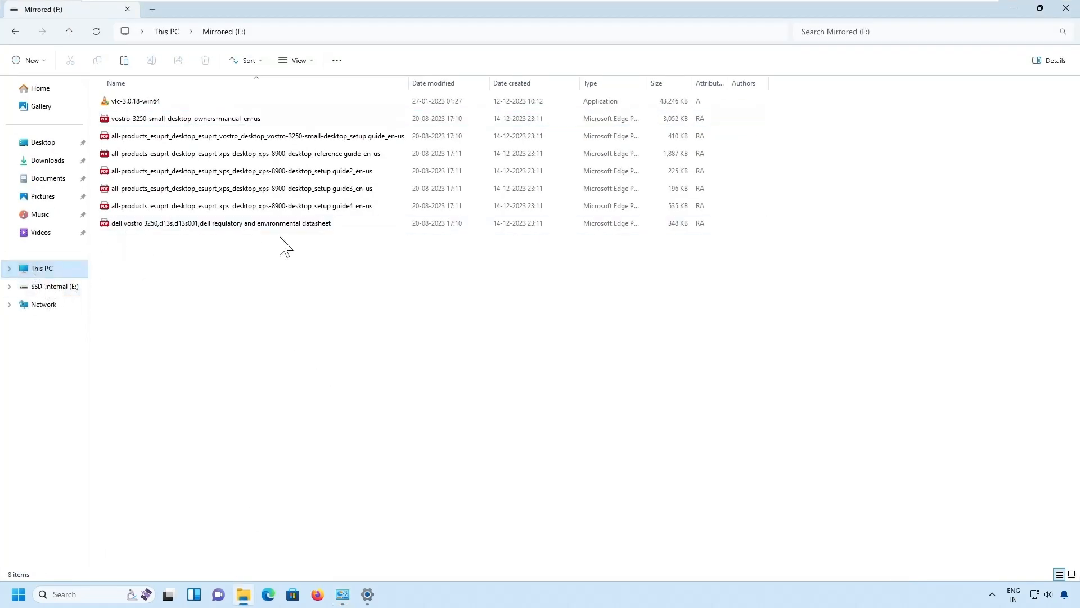
pyautogui.click(43, 266)
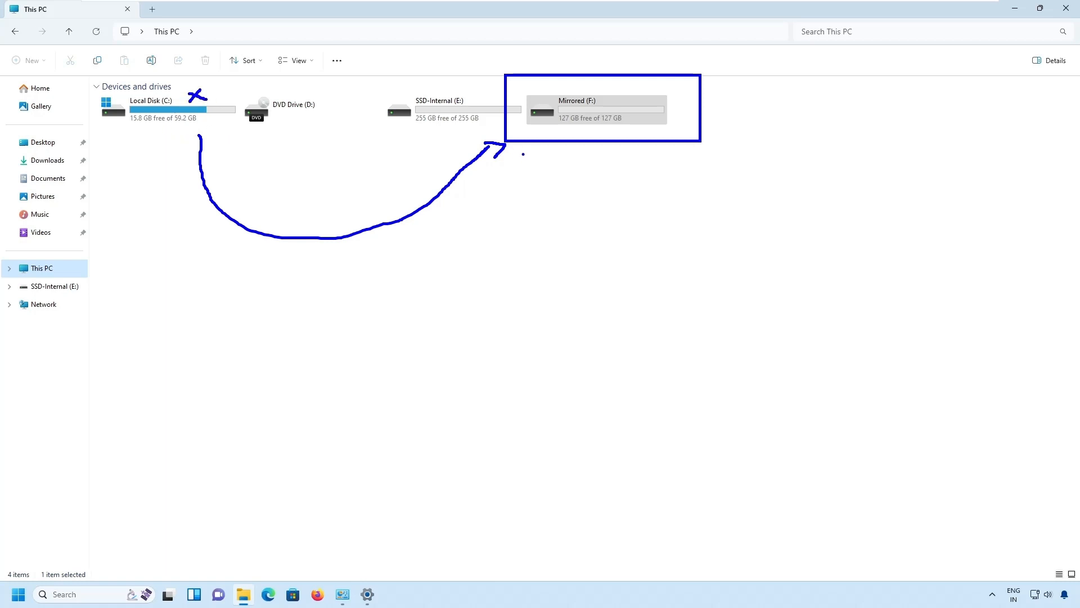
pyautogui.moveTo(523, 153); pyautogui.dragTo(544, 150)
pyautogui.press('Escape')
pyautogui.click(1015, 8)
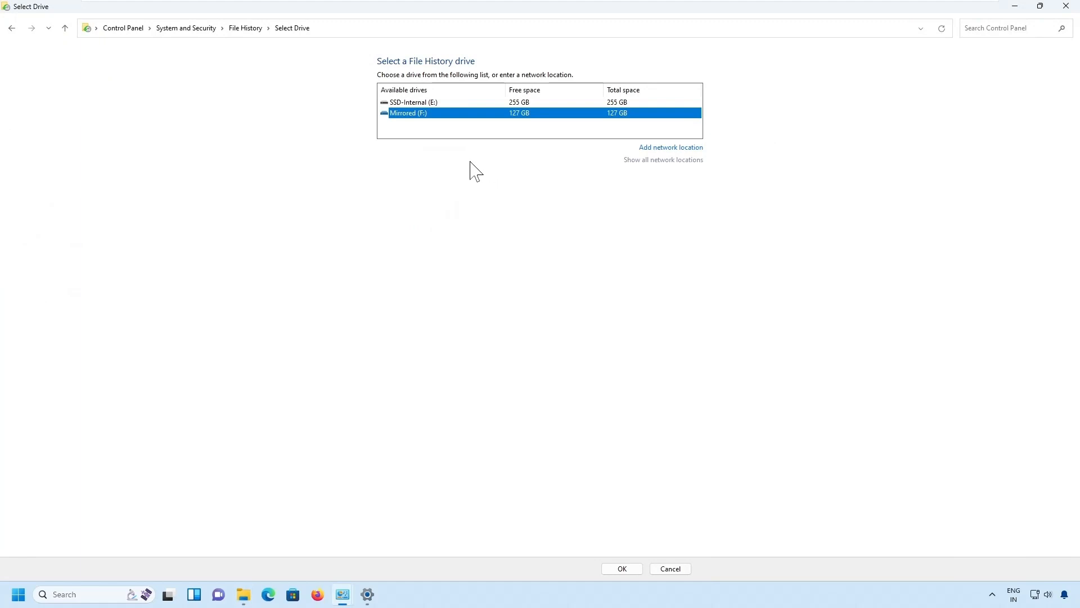
# Confirm the selected File History drive and decline moving the previously copied files to it.
pyautogui.click(622, 568)
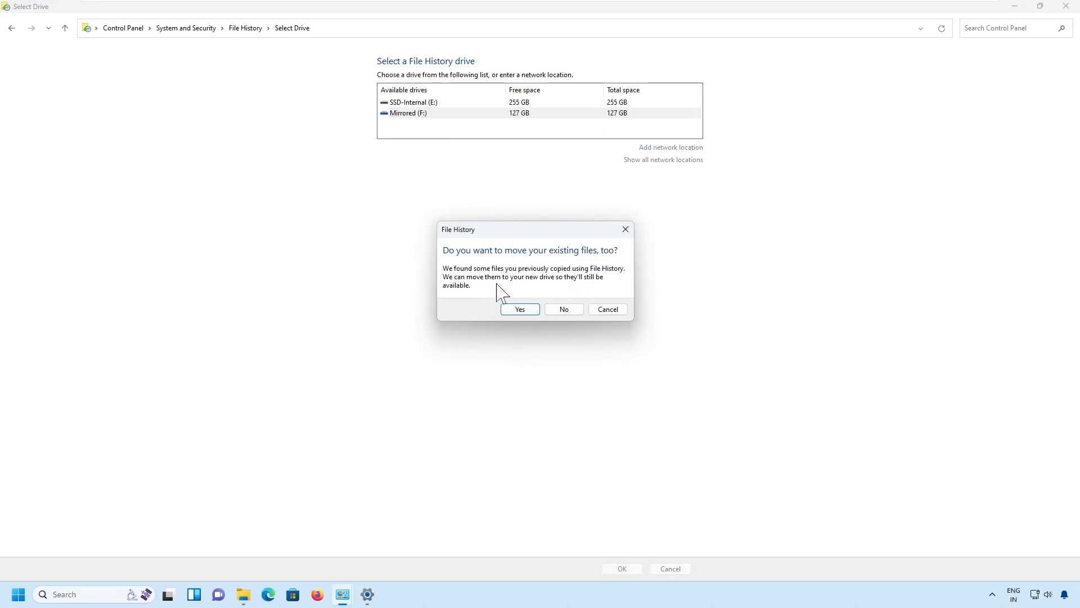
pyautogui.click(565, 310)
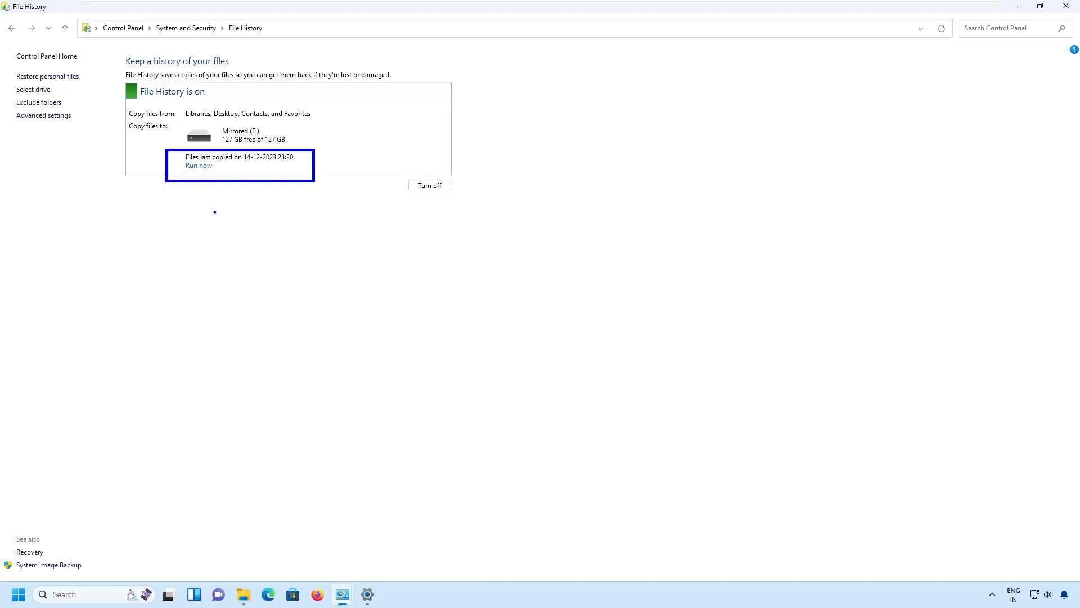
# Run the File History backup to Mirrored (F:) immediately.
pyautogui.click(203, 166)
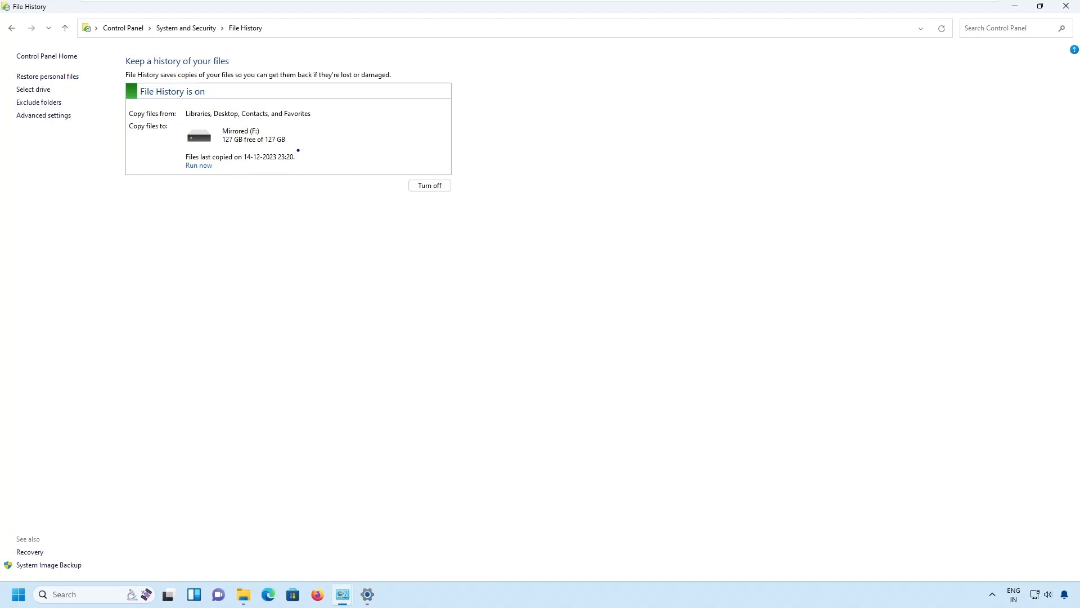
pyautogui.moveTo(298, 153); pyautogui.dragTo(318, 142)
pyautogui.click(200, 165)
pyautogui.moveTo(400, 173)
pyautogui.mouseDown()
pyautogui.moveTo(449, 184)
pyautogui.moveTo(403, 179)
pyautogui.moveTo(457, 168)
pyautogui.mouseUp()
pyautogui.click(458, 177)
pyautogui.press('Escape')
# Open the FileHistory folder on the Mirrored (F:) drive in File Explorer.
pyautogui.click(242, 588)
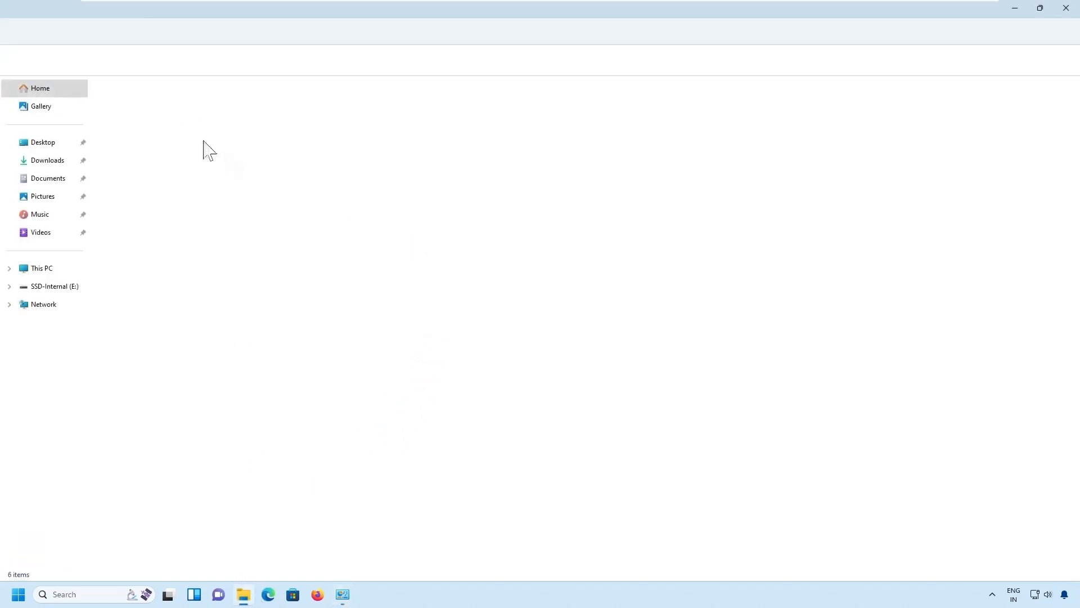
pyautogui.click(35, 274)
pyautogui.doubleClick(586, 111)
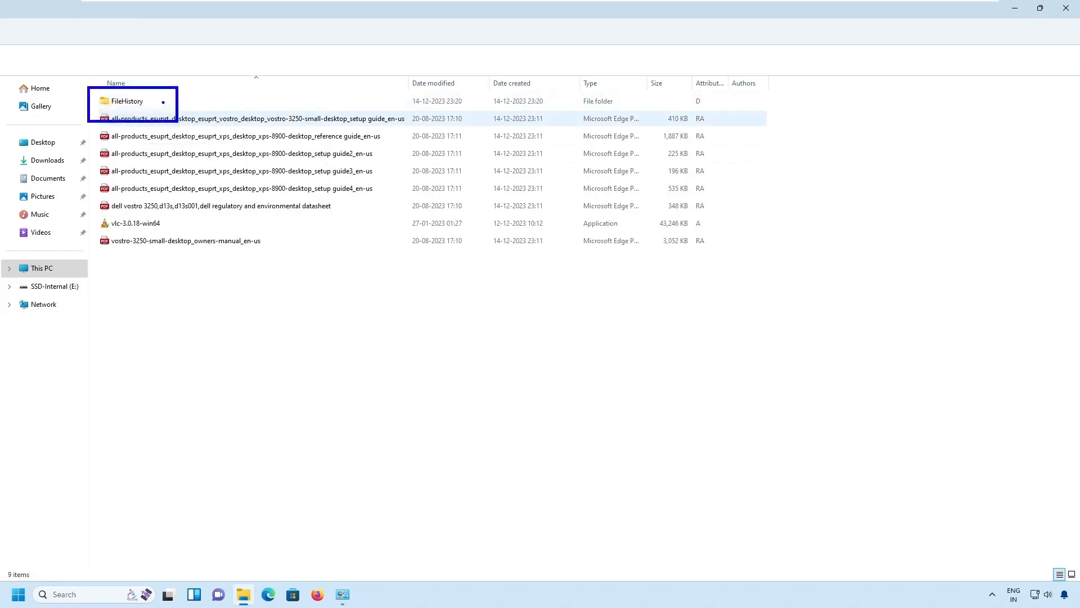
pyautogui.click(129, 102)
pyautogui.doubleClick(130, 103)
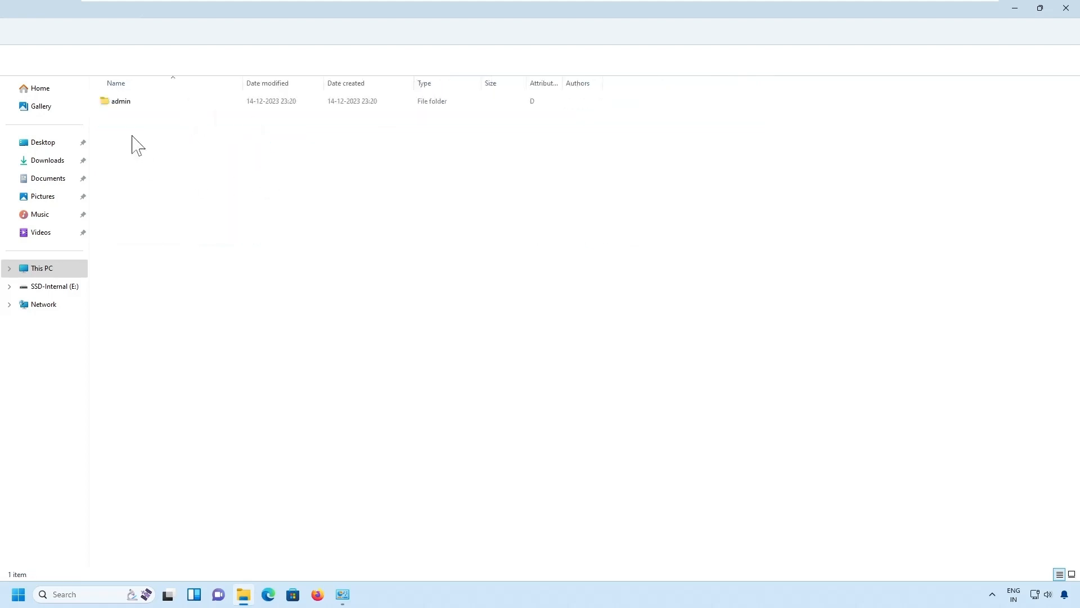
# Drill down through the admin backup and its C folder to the backed-up user profile folders.
pyautogui.click(119, 105)
pyautogui.doubleClick(132, 104)
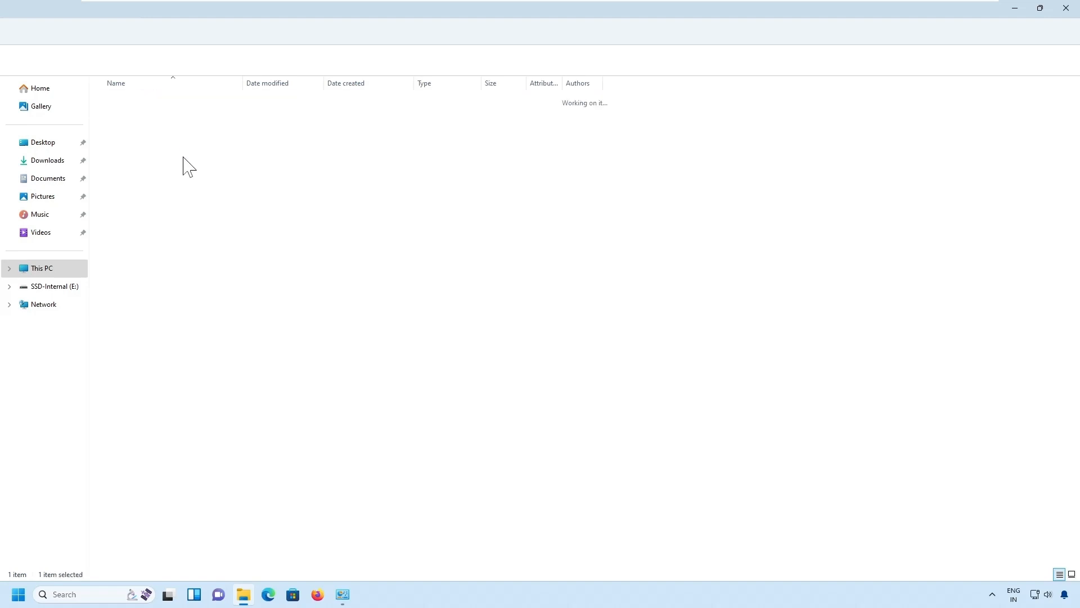
pyautogui.doubleClick(124, 118)
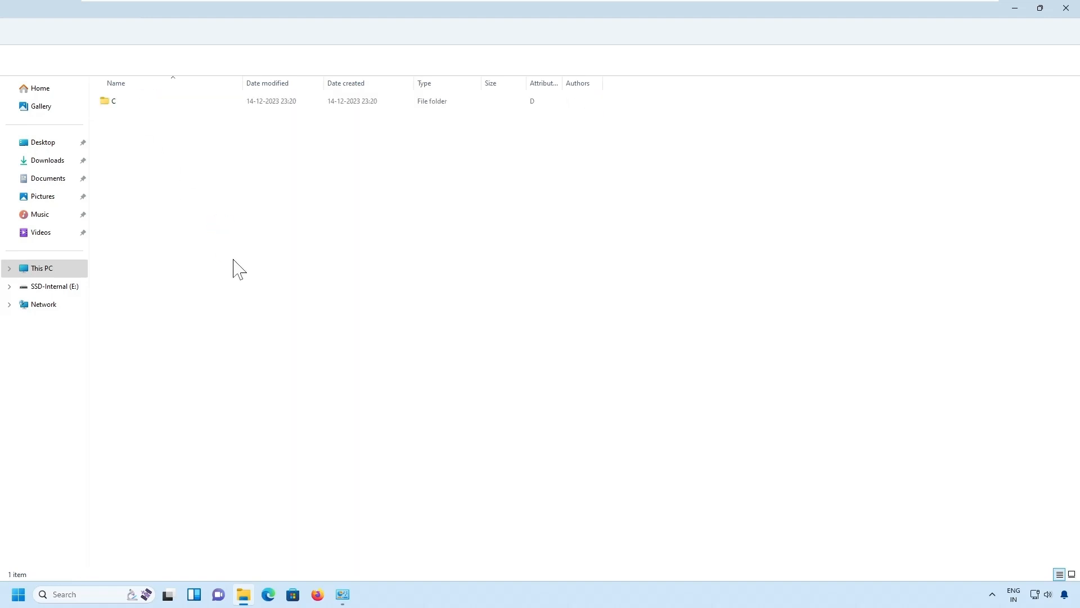
pyautogui.doubleClick(115, 105)
pyautogui.doubleClick(119, 104)
pyautogui.doubleClick(122, 104)
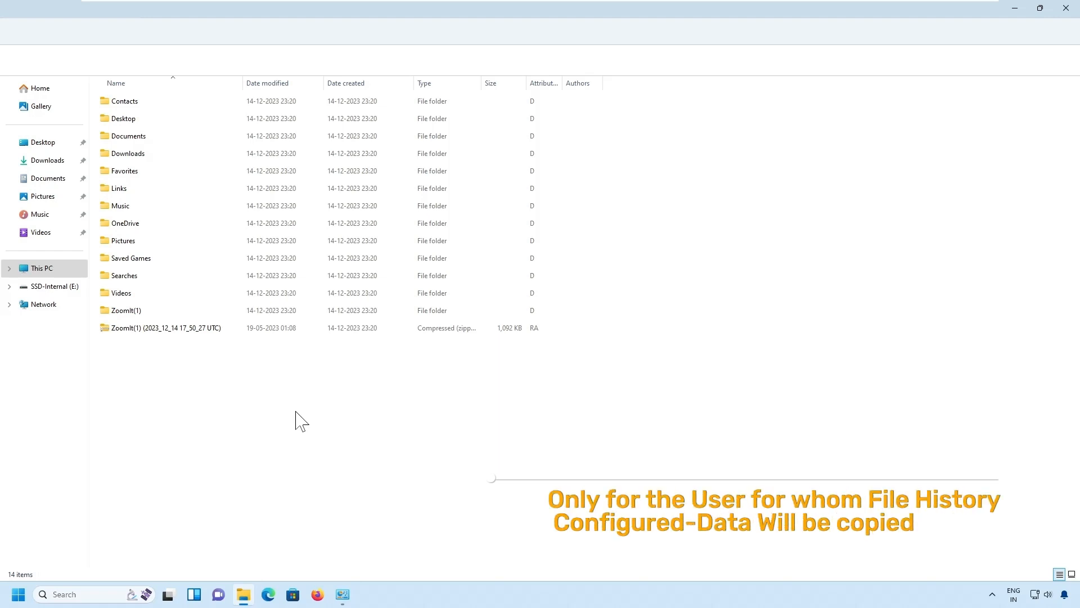
# Open Task Manager from the security screen and check which user is signed in.
pyautogui.hotkey('ctrl', 'alt', 'Delete')
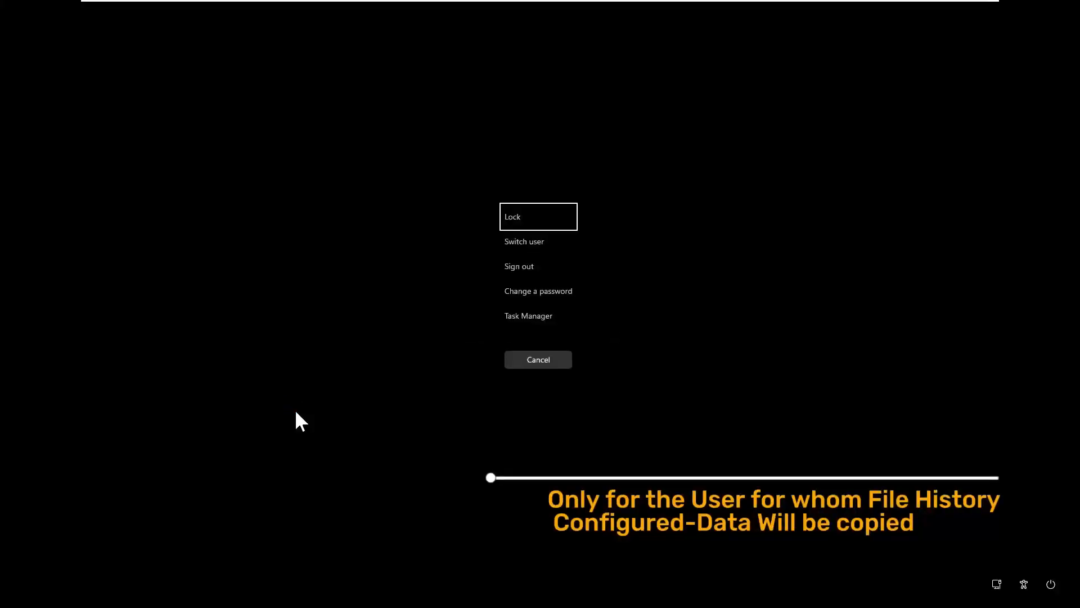
pyautogui.click(534, 315)
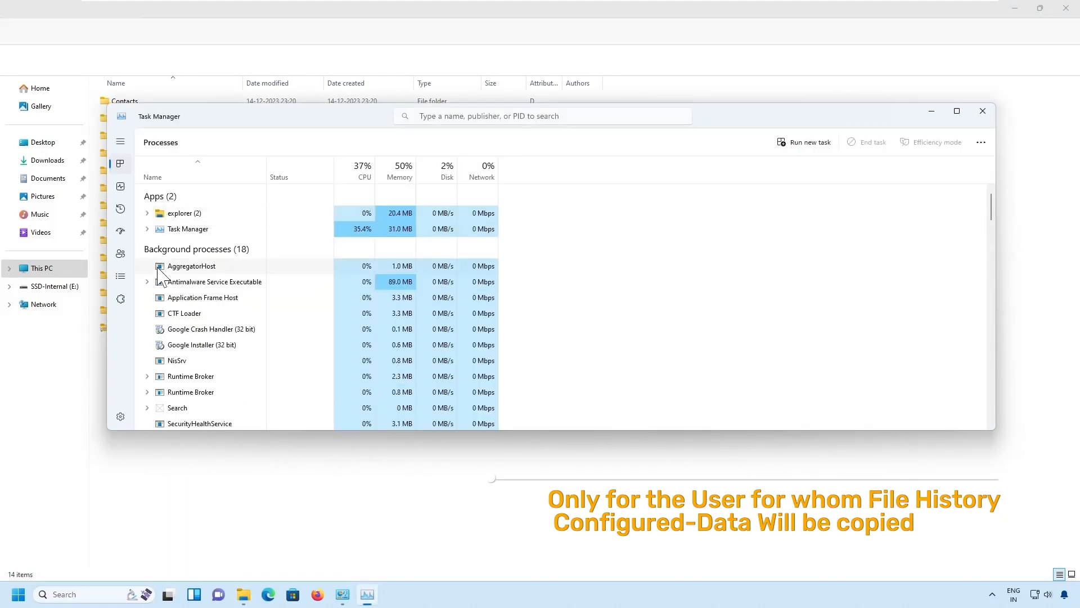
pyautogui.click(120, 254)
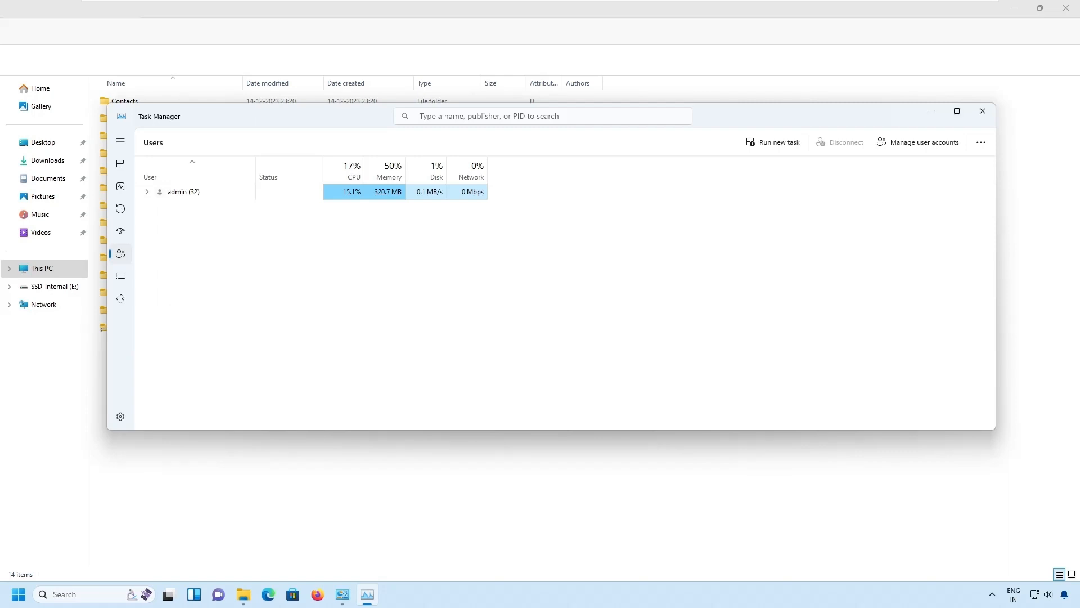
pyautogui.moveTo(146, 180)
pyautogui.mouseDown()
pyautogui.moveTo(212, 175)
pyautogui.moveTo(146, 178)
pyautogui.mouseUp()
pyautogui.moveTo(215, 197); pyautogui.dragTo(232, 189)
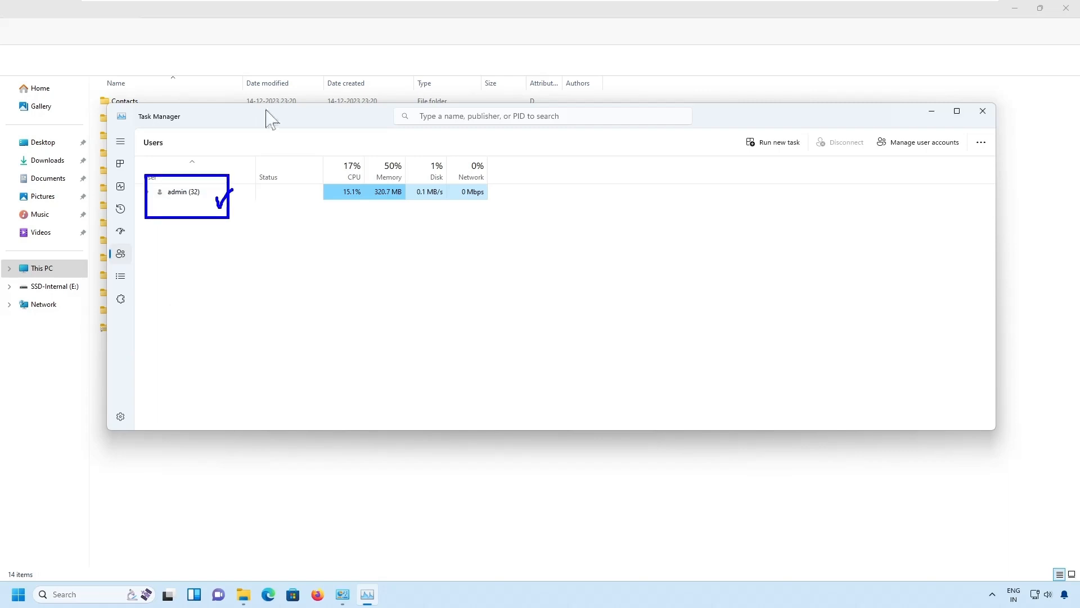
pyautogui.press('Escape')
# Move Task Manager aside to compare the backed-up profile folders, and bring File Explorer back to the front.
pyautogui.moveTo(261, 116); pyautogui.dragTo(443, 130)
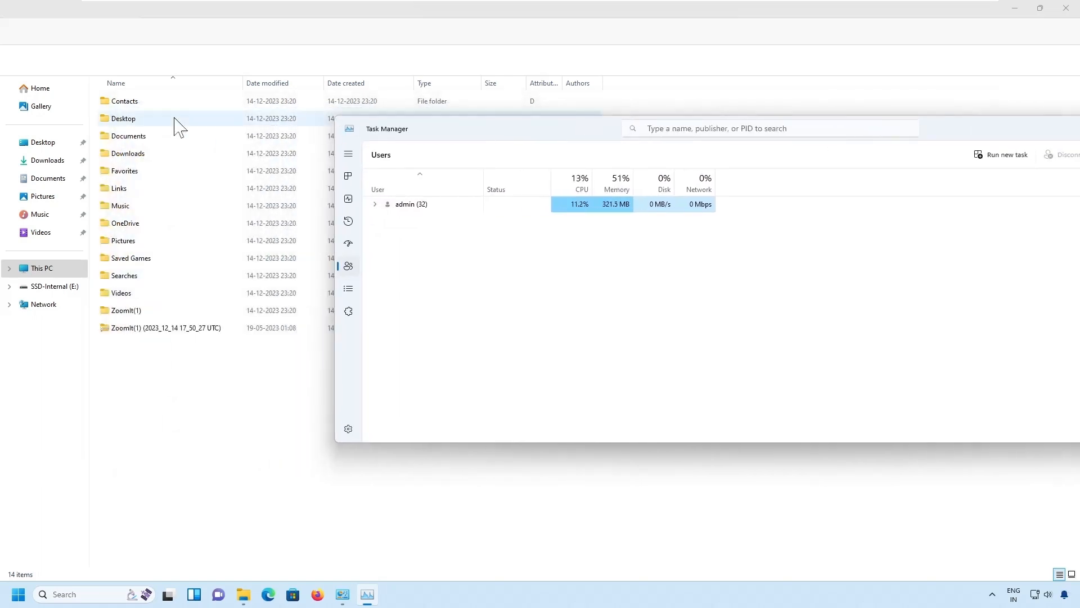
pyautogui.hotkey('ctrl', '2')
pyautogui.moveTo(85, 81)
pyautogui.mouseDown()
pyautogui.moveTo(234, 186)
pyautogui.moveTo(249, 356)
pyautogui.mouseUp()
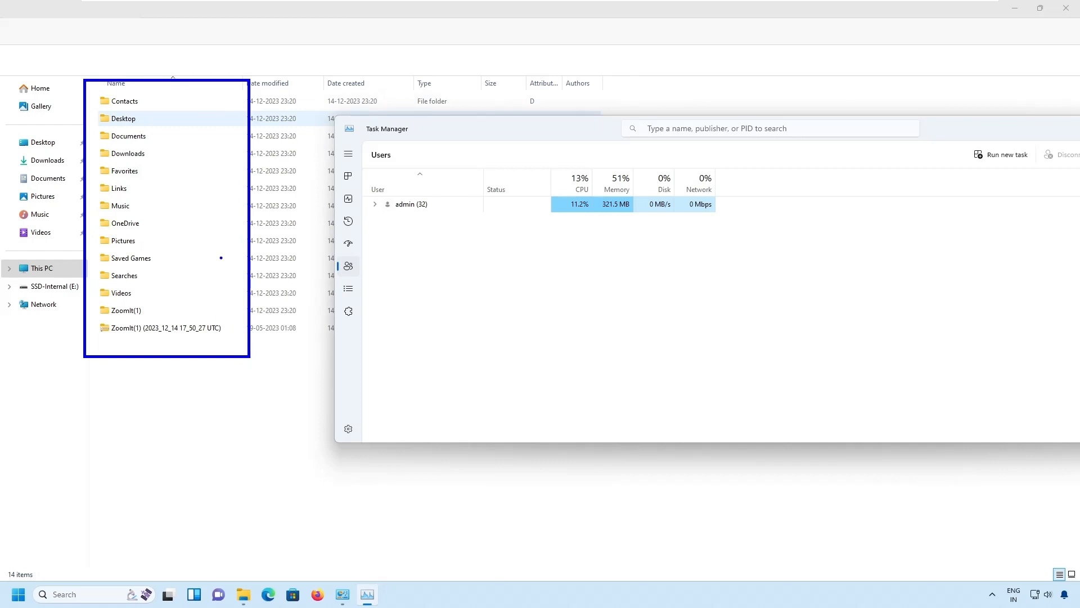
pyautogui.press('Escape')
pyautogui.click(212, 430)
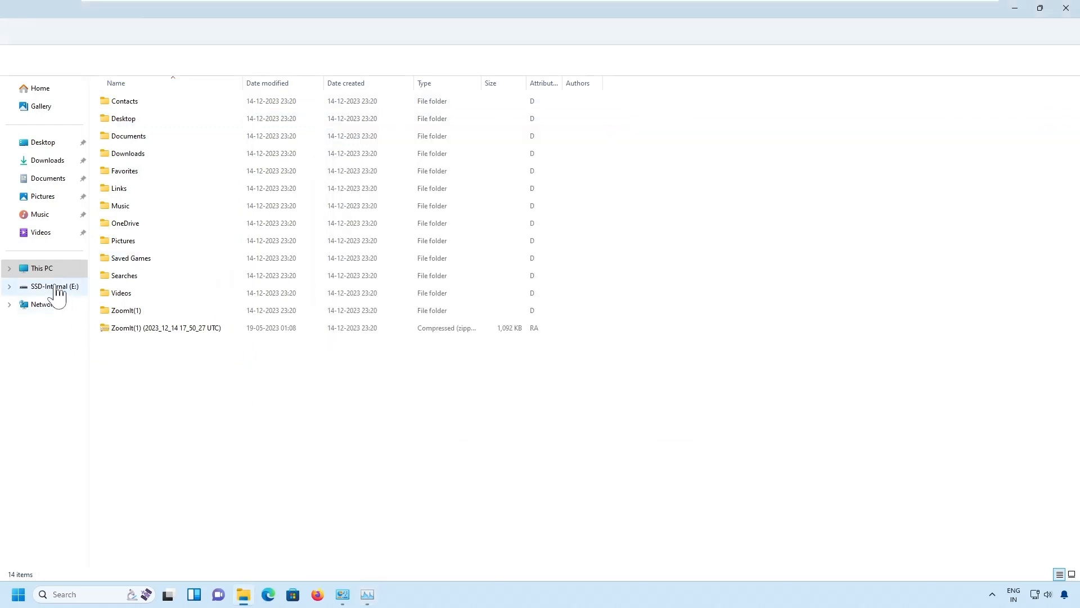
# Permanently delete the Microsoft Edge and Notepad shortcuts from the Desktop folder.
pyautogui.click(40, 268)
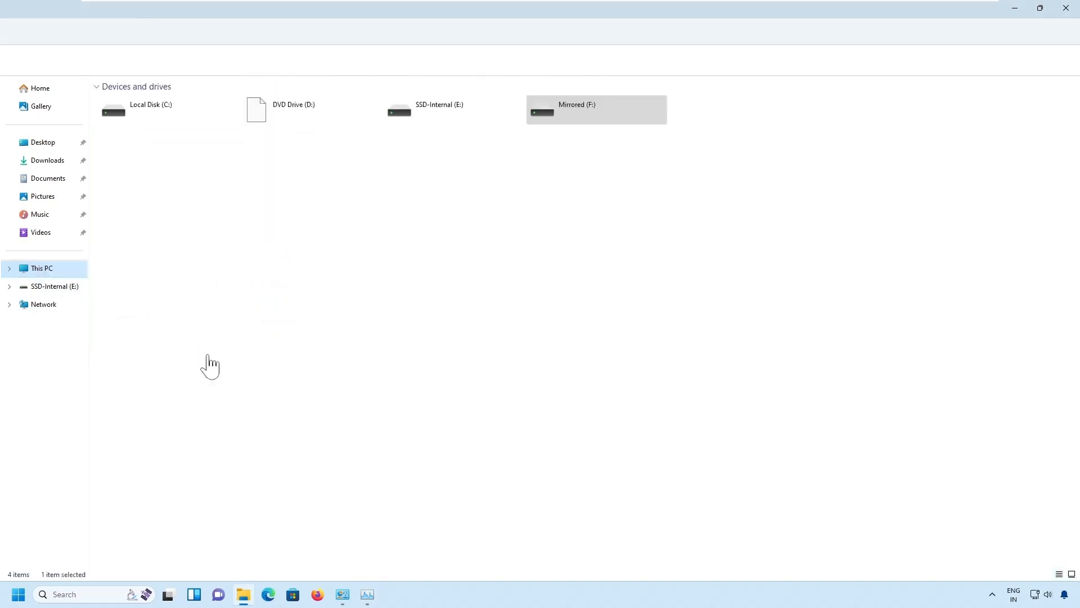
pyautogui.doubleClick(152, 111)
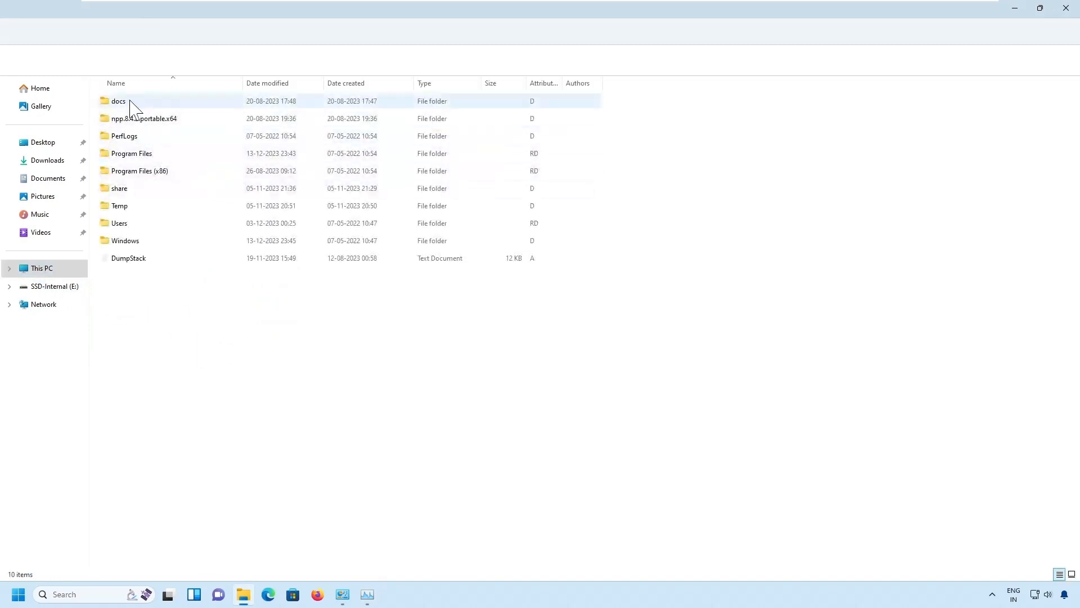
pyautogui.click(51, 147)
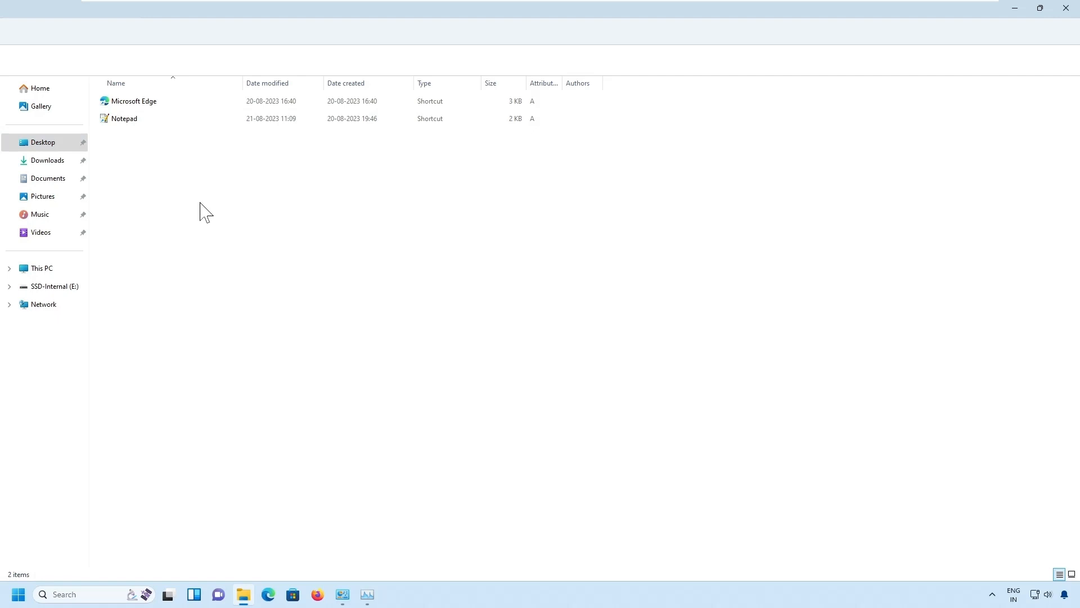
pyautogui.hotkey('ctrl', 'a')
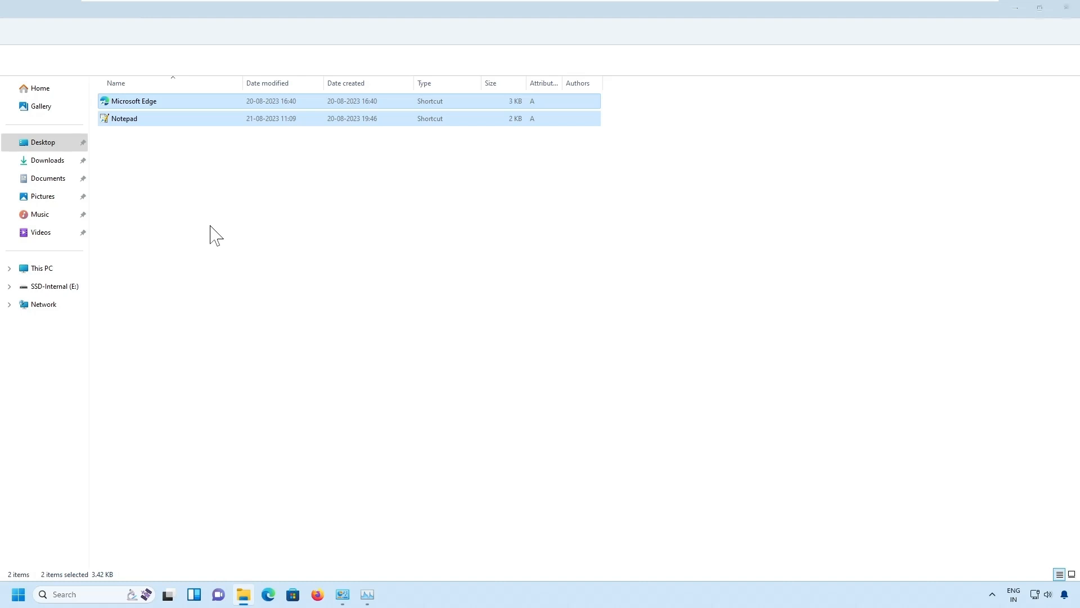
pyautogui.hotkey('shift', 'Delete')
pyautogui.press('Return')
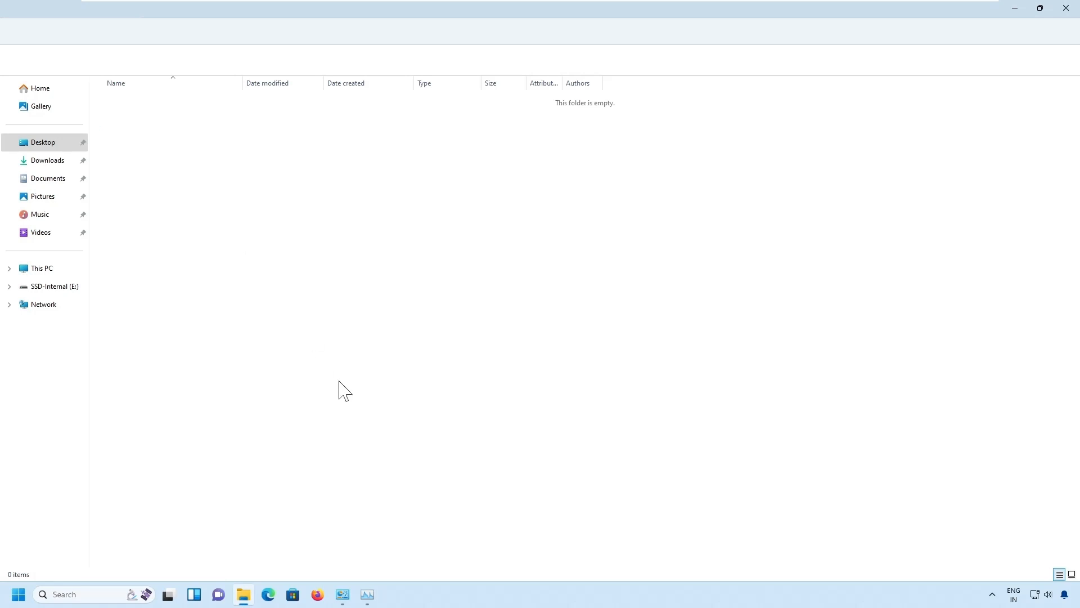
# Open the personal files restore window from File History, examine the backed-up folders and put the window away.
pyautogui.moveTo(343, 594)
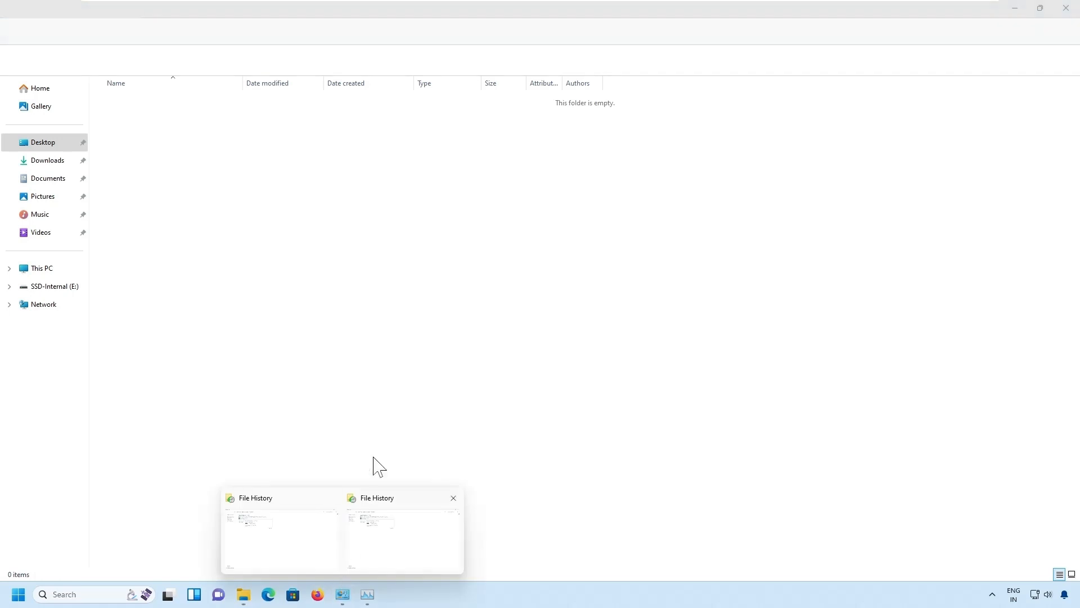
pyautogui.click(306, 535)
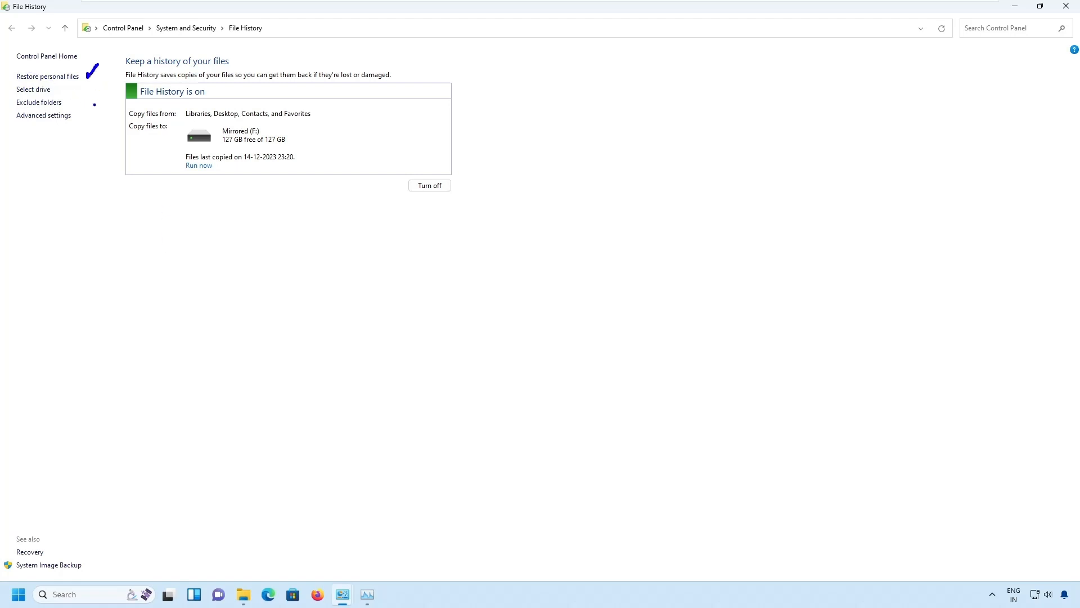
pyautogui.click(70, 77)
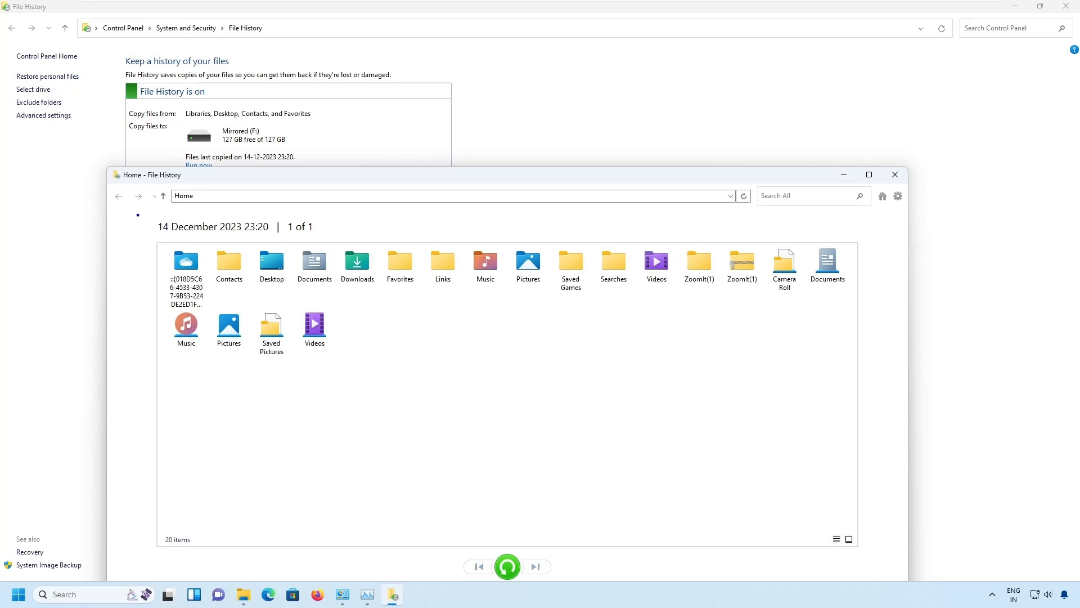
pyautogui.moveTo(137, 214); pyautogui.dragTo(859, 385)
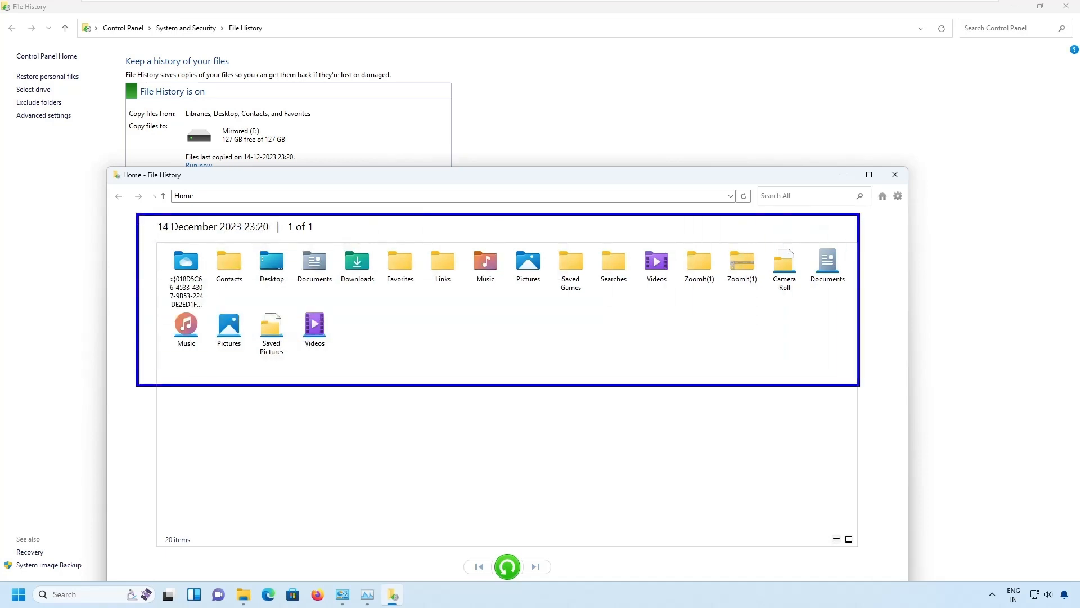
pyautogui.press('Escape')
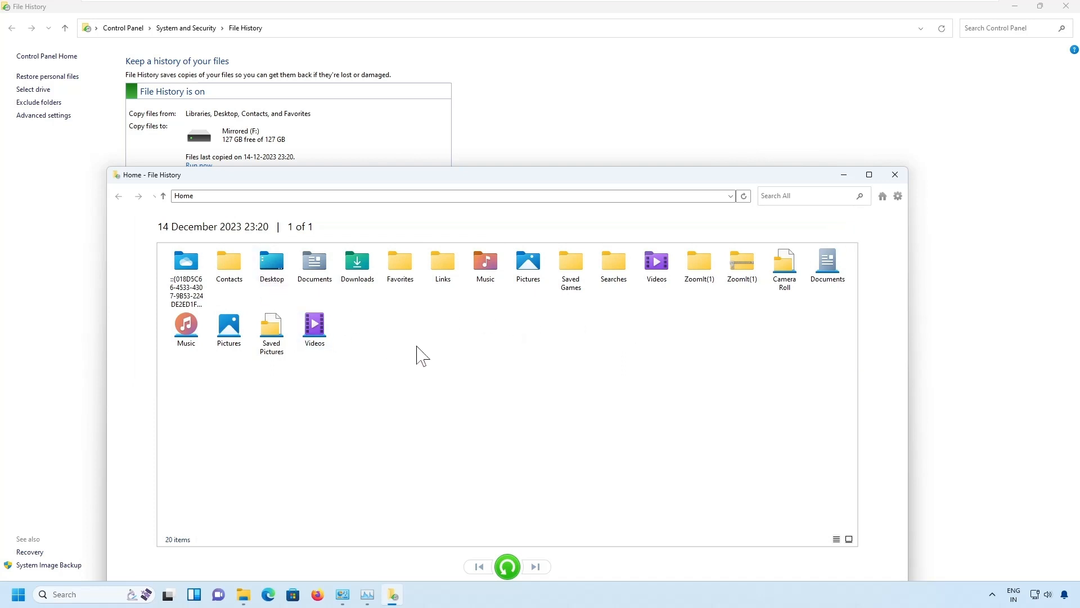
pyautogui.hotkey('ctrl', '2')
pyautogui.moveTo(270, 223); pyautogui.dragTo(306, 208)
pyautogui.press('Escape')
pyautogui.hotkey('alt', 'F4')
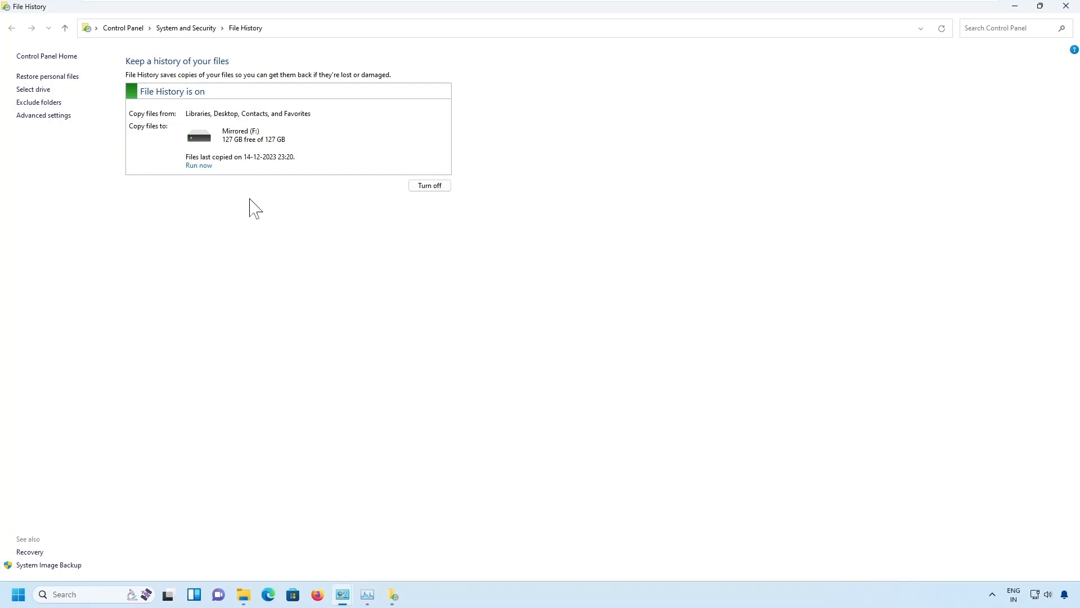
# Try to run the File History backup again and dismiss the message.
pyautogui.click(200, 166)
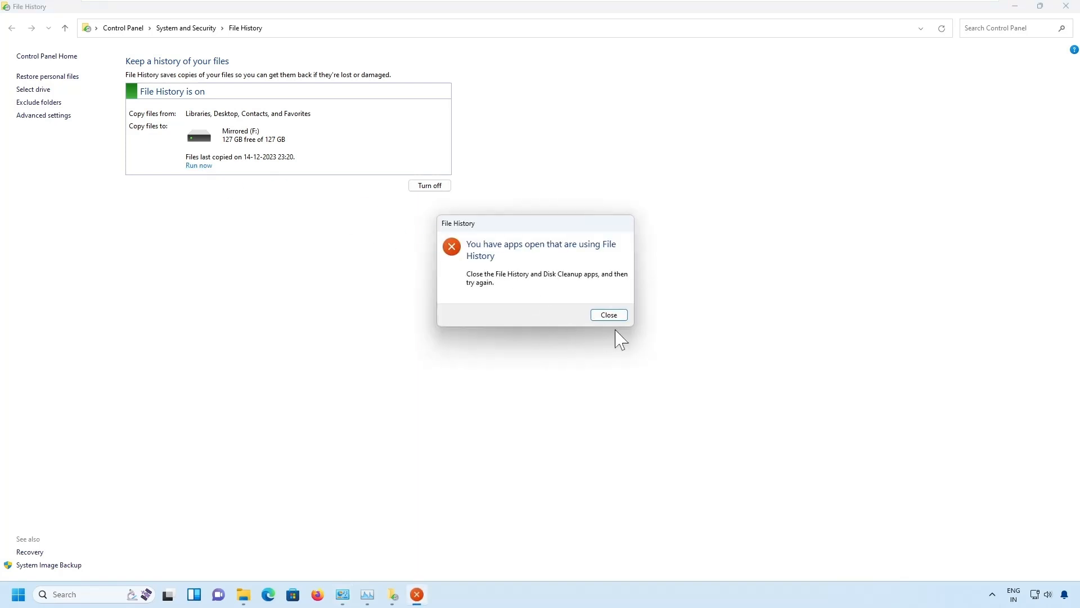
pyautogui.click(616, 316)
pyautogui.click(612, 315)
# Bring the File History restore window back up and check the backup version's date and time.
pyautogui.click(394, 594)
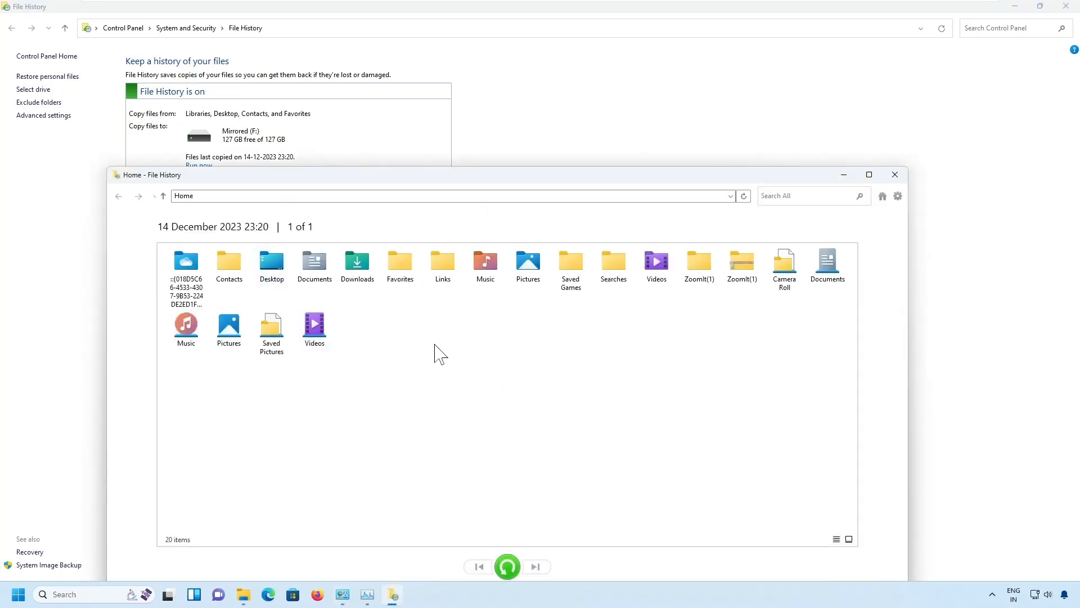
pyautogui.moveTo(144, 215); pyautogui.dragTo(360, 242)
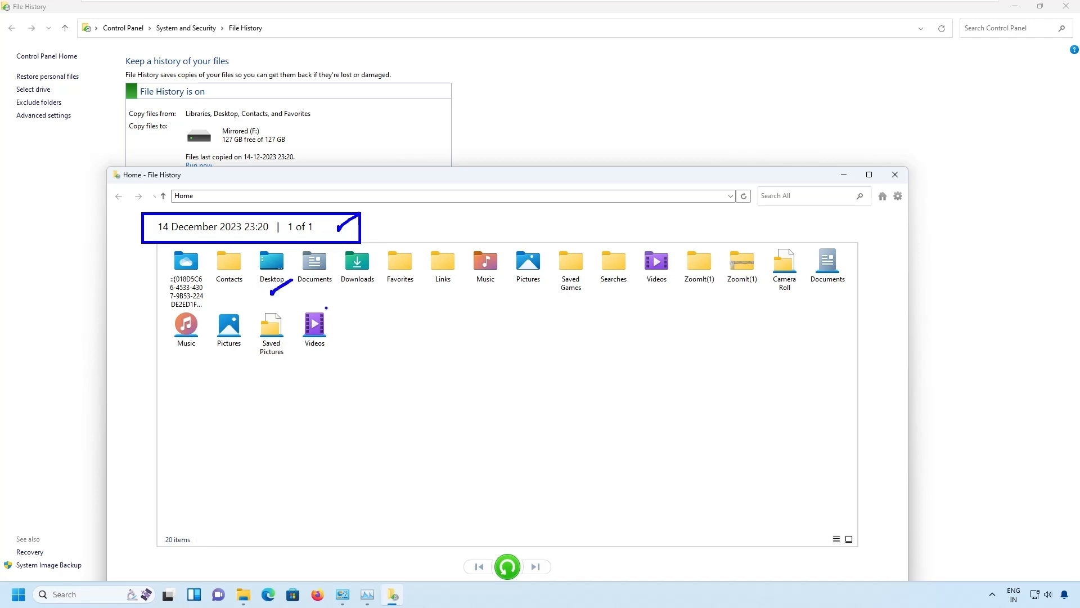
# Open the backed-up Desktop folder in the File History restore window and select the Microsoft Edge and Notepad shortcuts.
pyautogui.press('Escape')
pyautogui.doubleClick(271, 264)
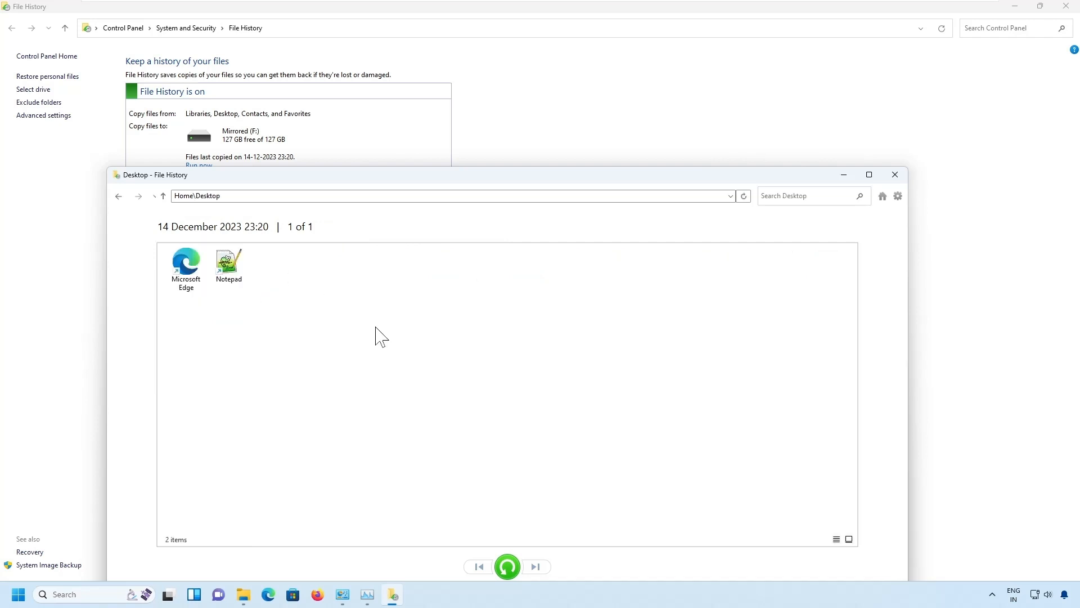
pyautogui.hotkey('ctrl', 'a')
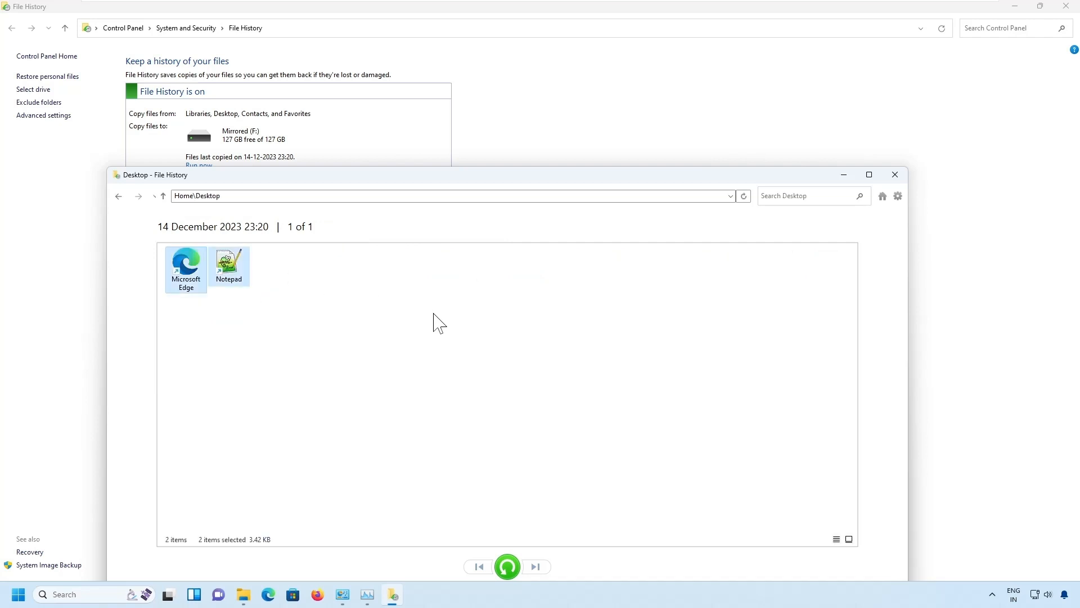
pyautogui.moveTo(494, 175); pyautogui.dragTo(505, 79)
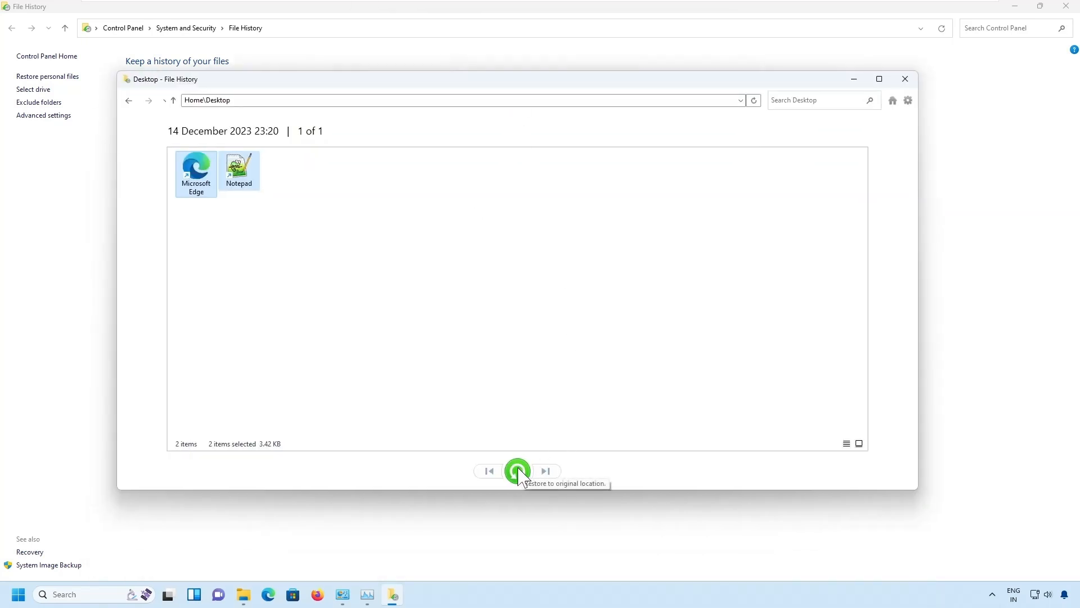
# Bring up the Desktop folder in File Explorer and resize its window so the File History items stay visible beside it.
pyautogui.click(243, 597)
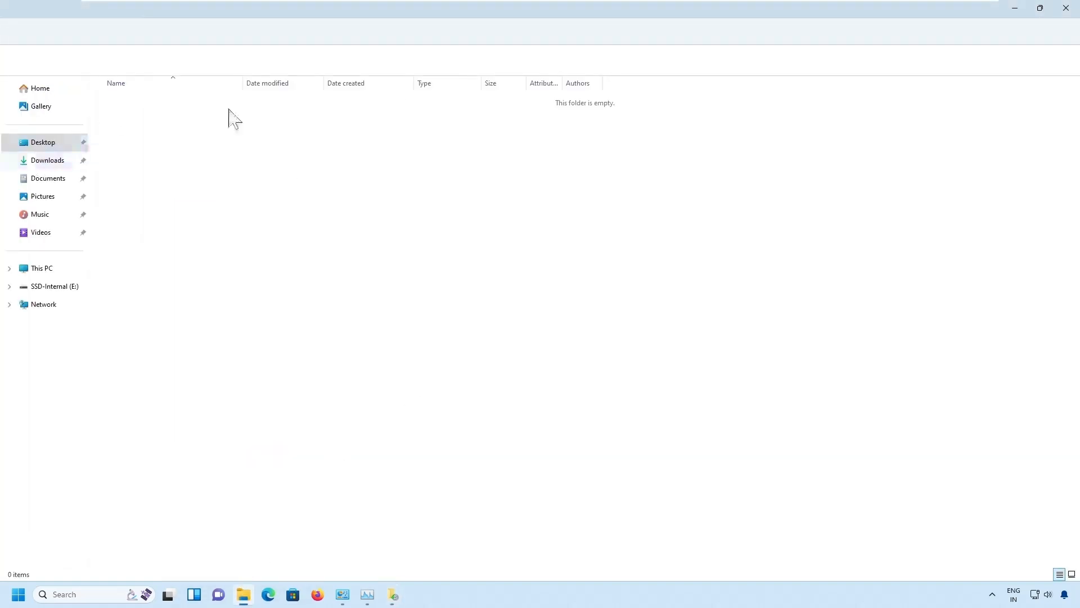
pyautogui.click(1042, 9)
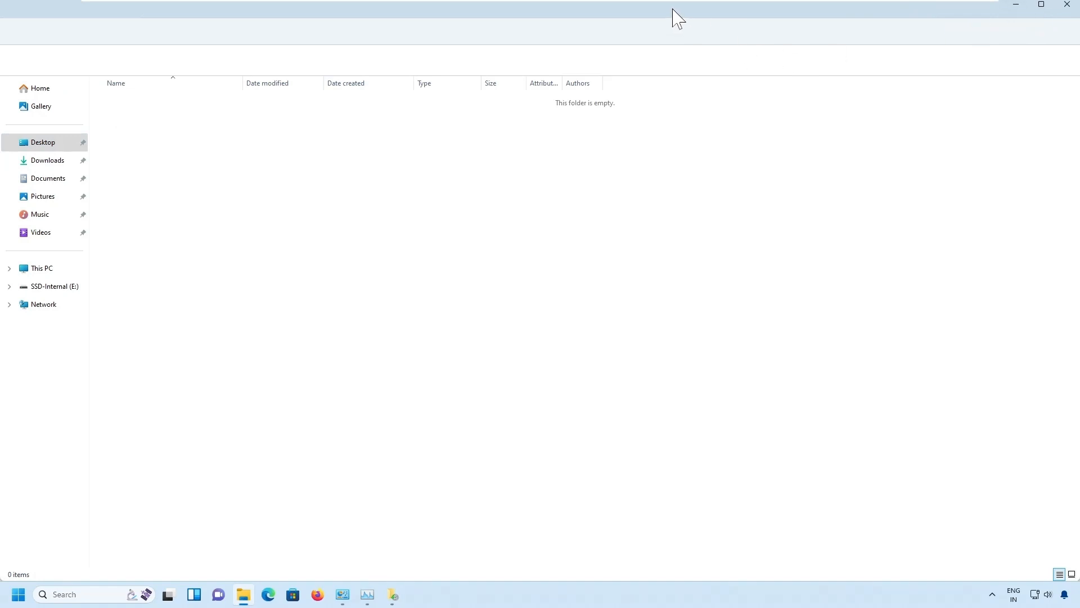
pyautogui.moveTo(644, 11); pyautogui.dragTo(822, 153)
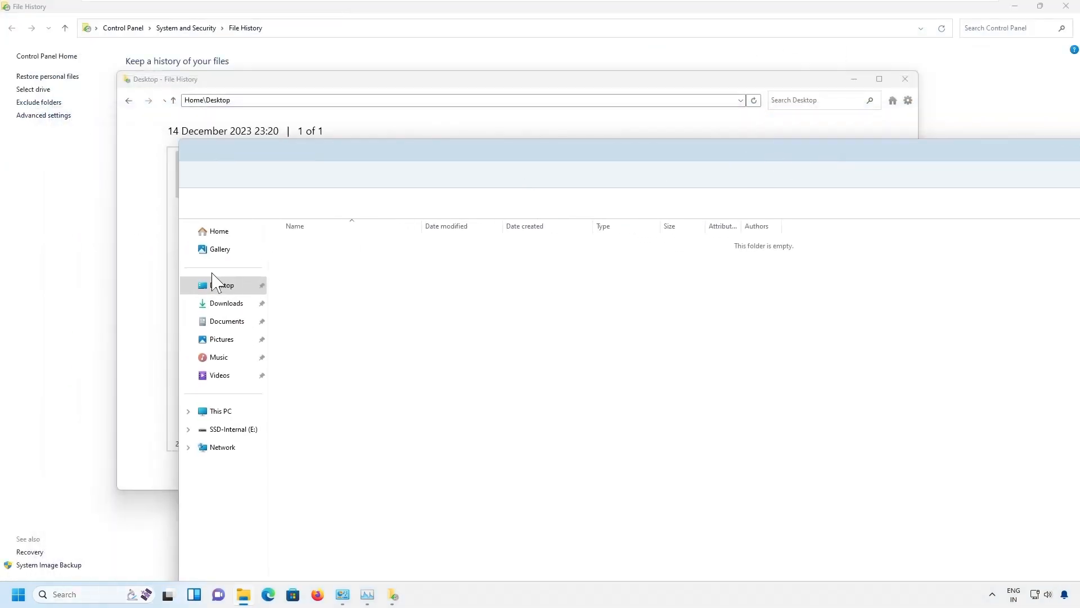
pyautogui.moveTo(178, 256); pyautogui.dragTo(681, 225)
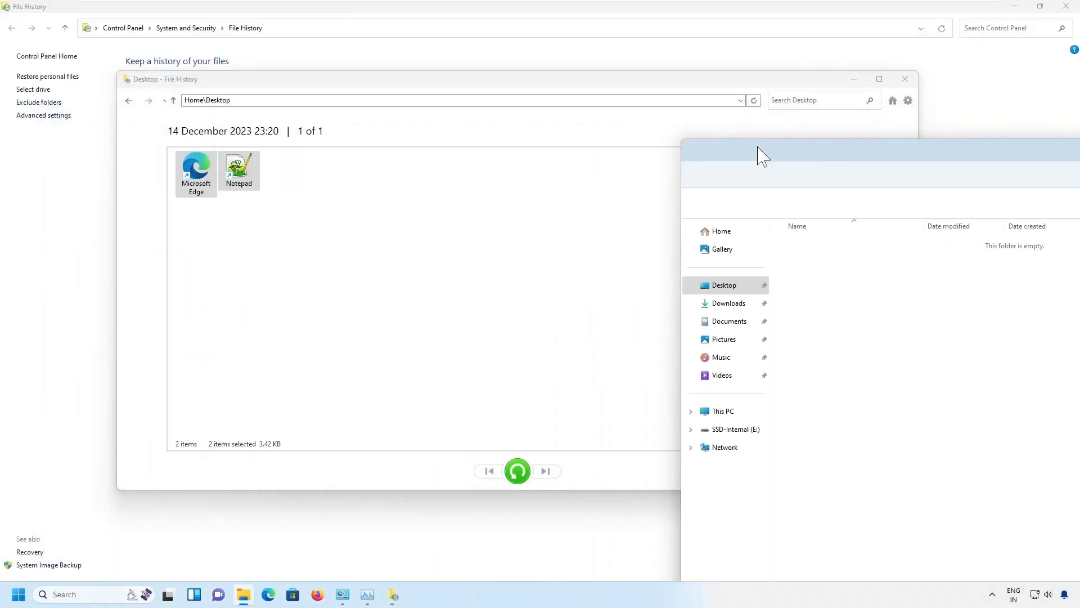
pyautogui.moveTo(795, 151); pyautogui.dragTo(611, 12)
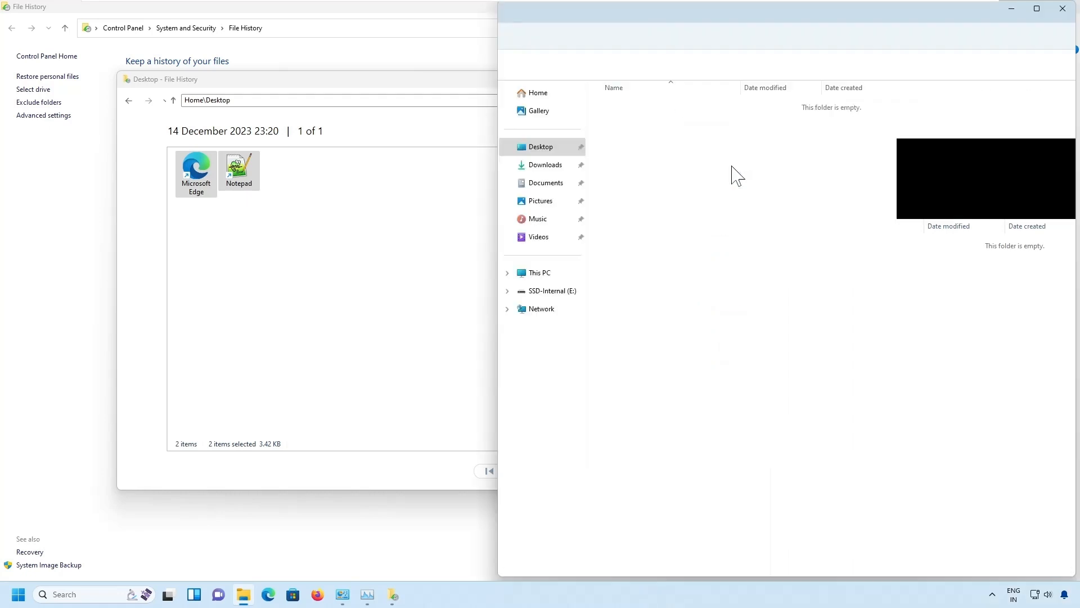
pyautogui.doubleClick(693, 17)
pyautogui.doubleClick(683, 19)
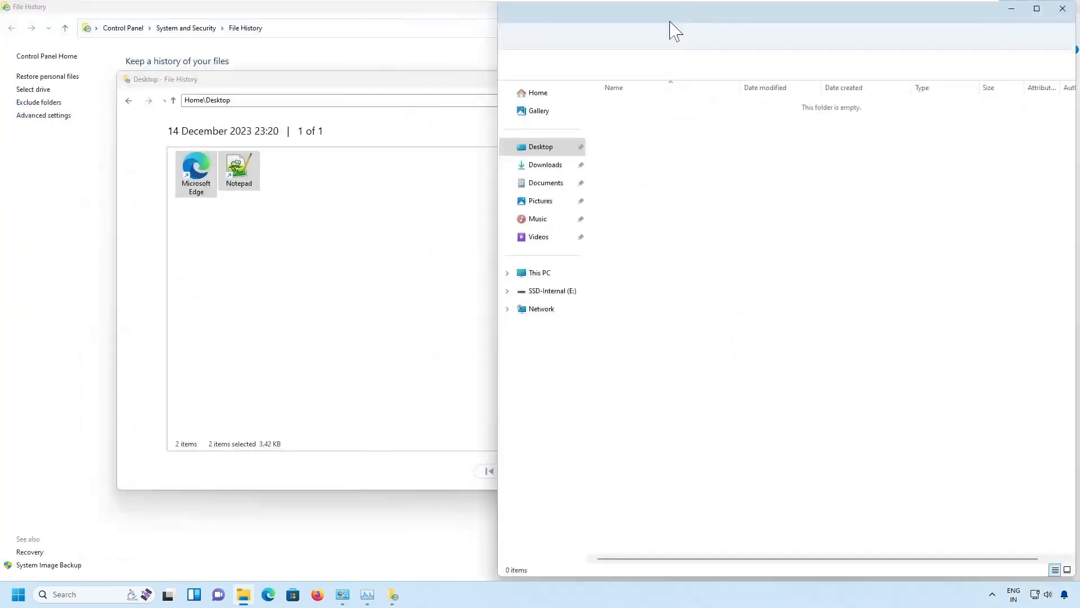
# Shrink the File History window beside the Desktop folder, restore both selected shortcuts to their original location and close the extra folder window.
pyautogui.moveTo(371, 90); pyautogui.dragTo(215, 87)
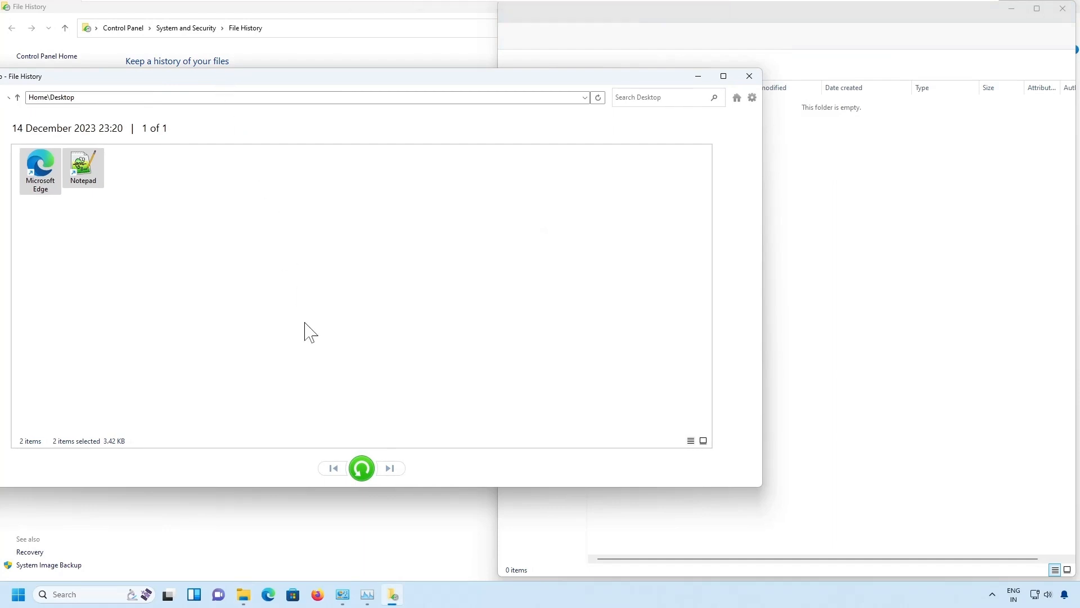
pyautogui.moveTo(762, 333); pyautogui.dragTo(360, 307)
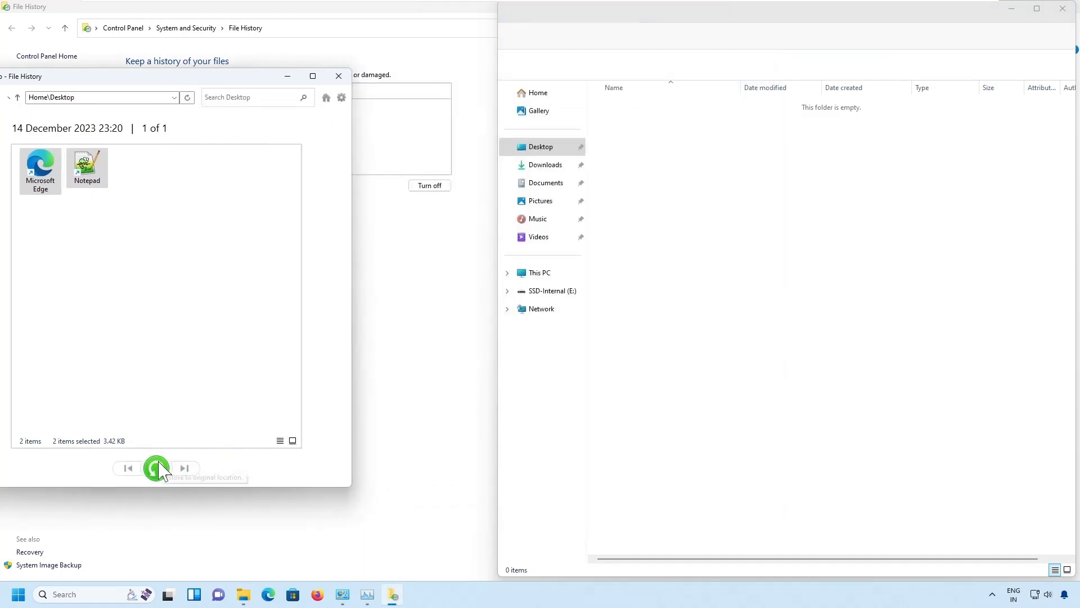
pyautogui.click(156, 468)
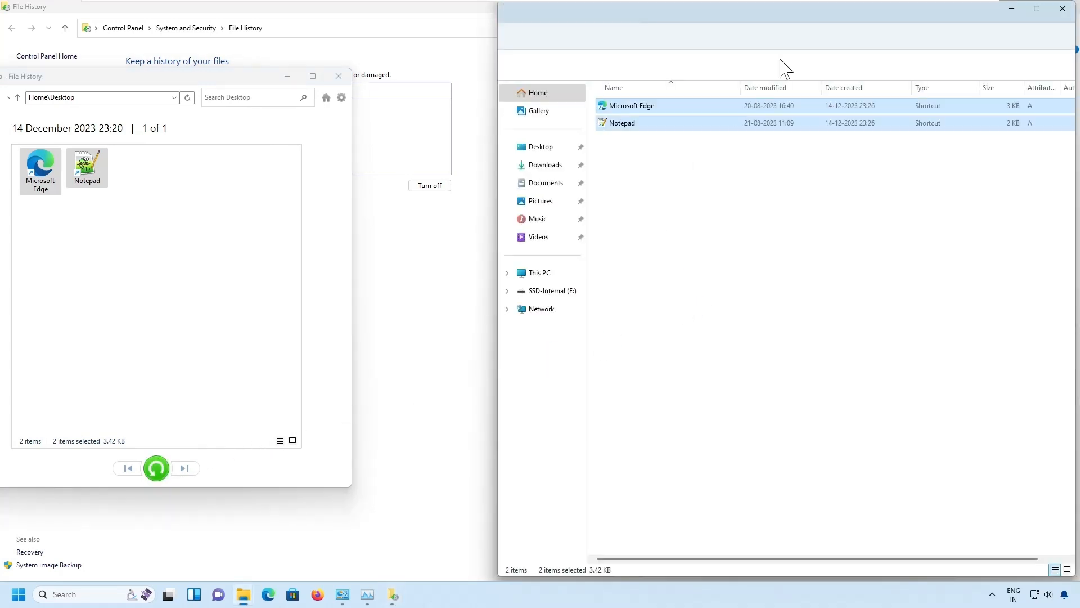
pyautogui.moveTo(808, 21); pyautogui.dragTo(572, 152)
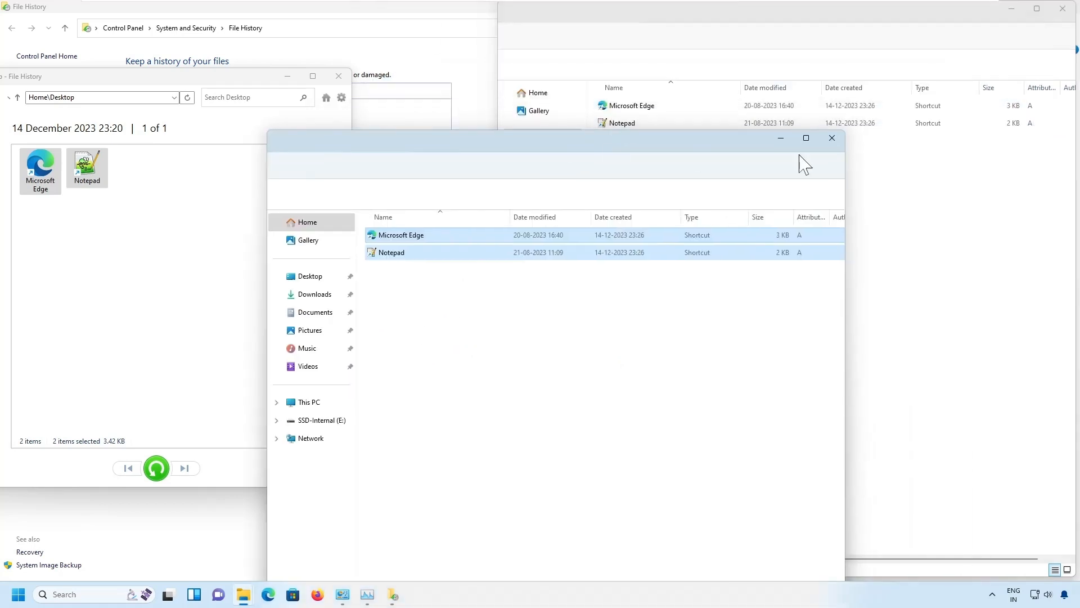
pyautogui.click(833, 138)
# Test the restored Notepad shortcut by opening it, and close the editor, Desktop folder and File History restore windows.
pyautogui.click(629, 126)
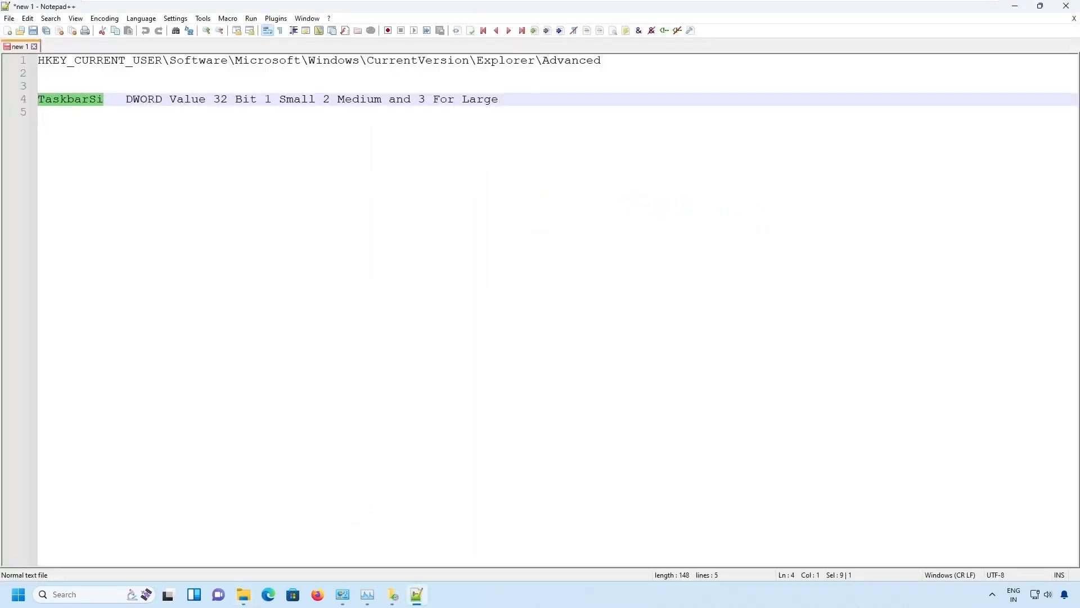
pyautogui.click(1070, 8)
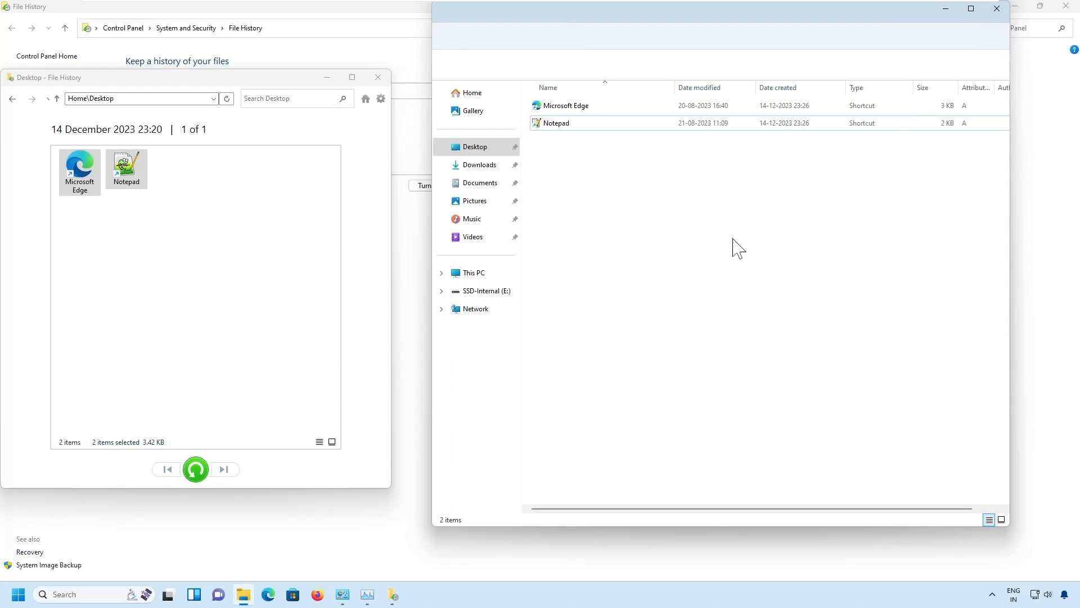
pyautogui.click(997, 8)
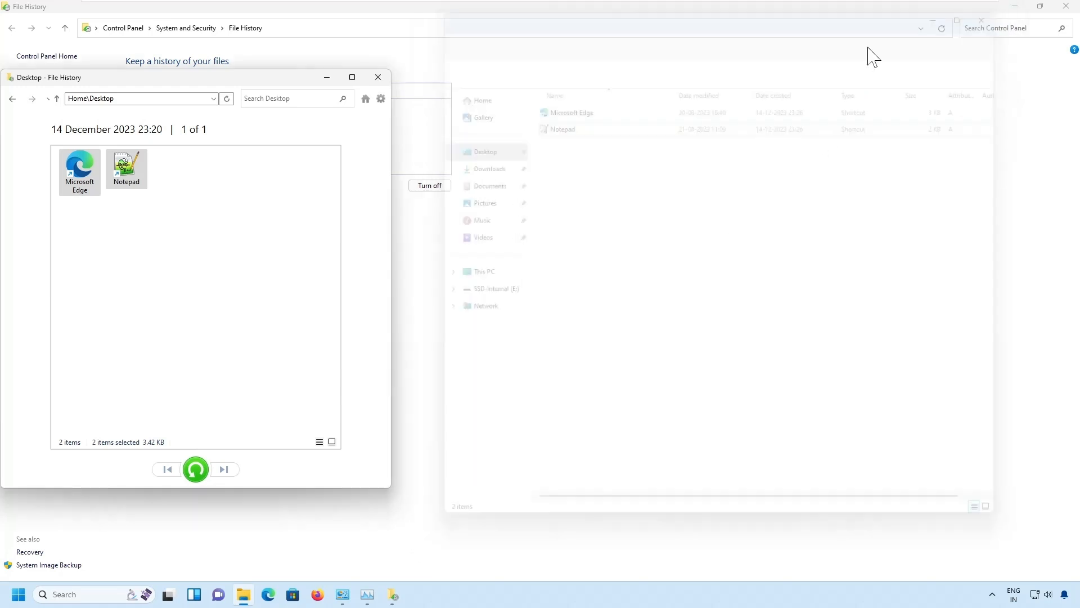
pyautogui.click(378, 77)
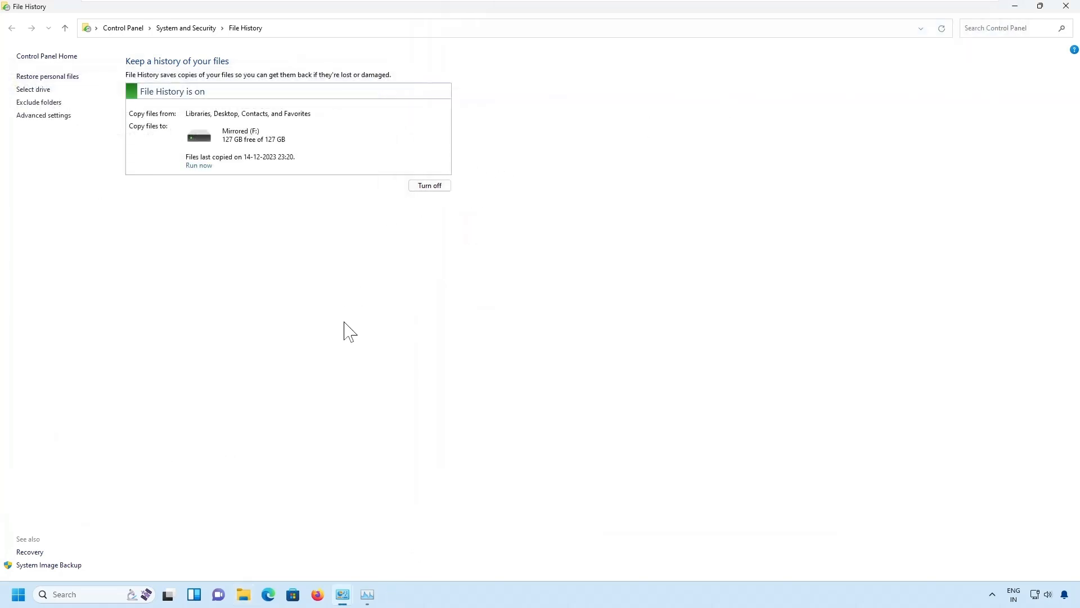
# Copy the six consecutive PDFs, from the first all-products file to the dell vostro 3250 datasheet, from SSD-Internal (E:) into Downloads.
pyautogui.click(244, 595)
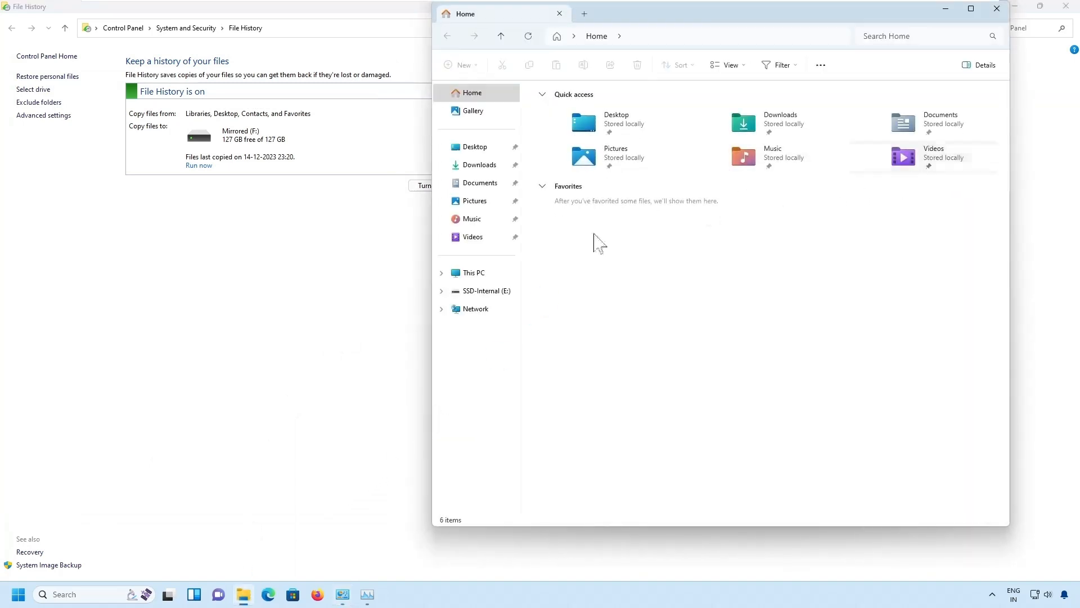
pyautogui.click(482, 293)
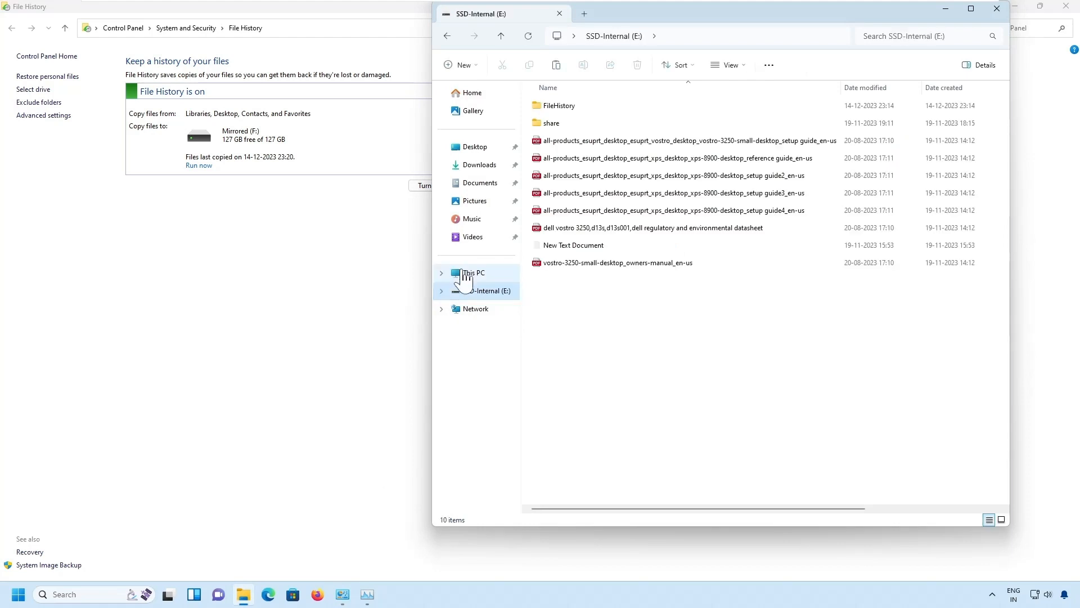
pyautogui.click(471, 275)
pyautogui.doubleClick(850, 129)
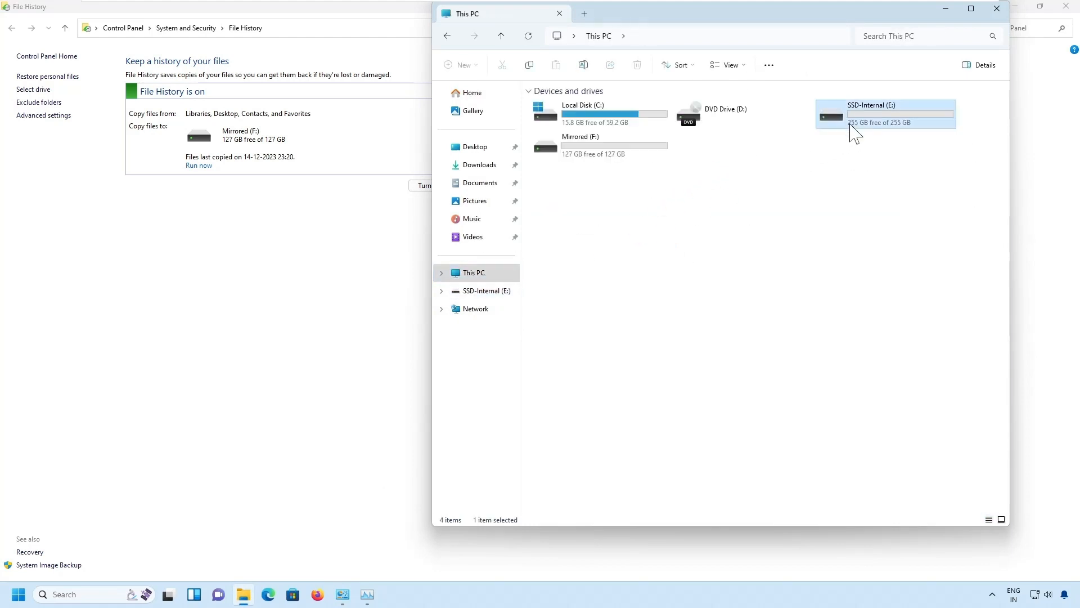
pyautogui.click(585, 142)
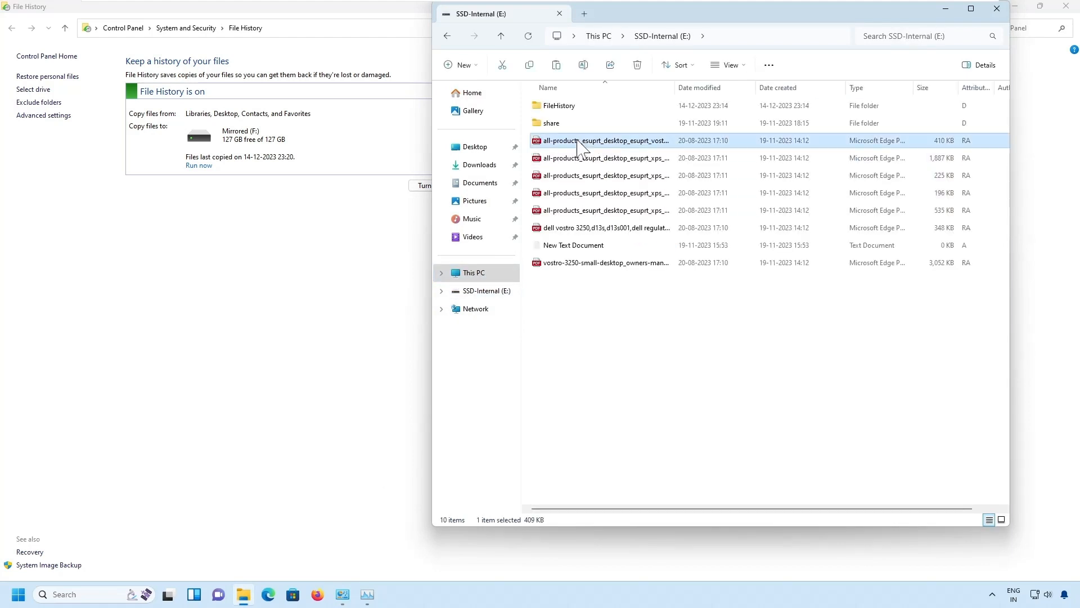
pyautogui.keyDown('shift'); pyautogui.click(592, 228); pyautogui.keyUp('shift')
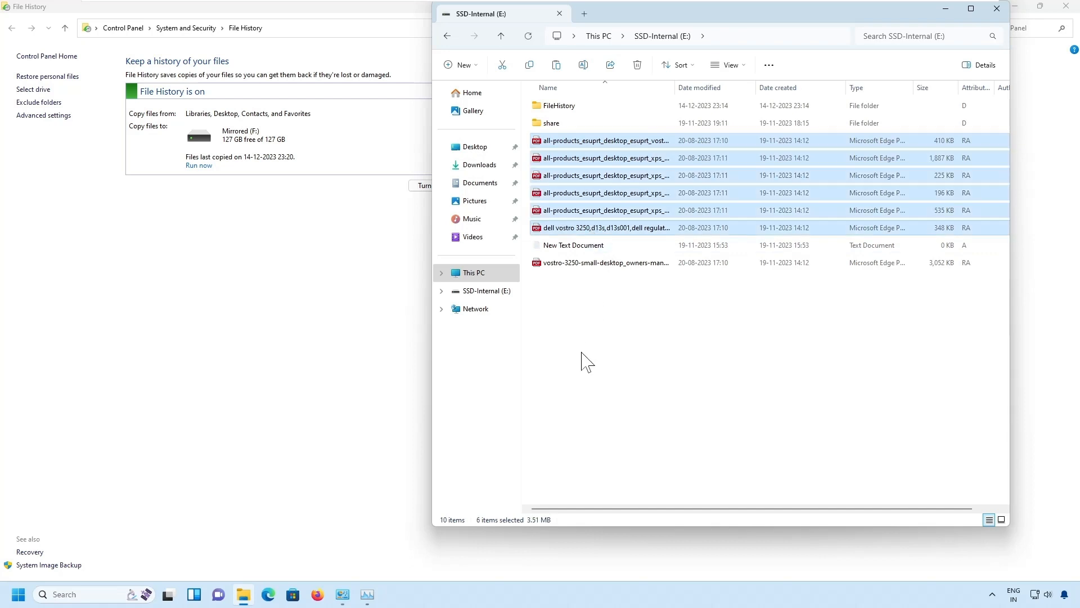
pyautogui.click(482, 165)
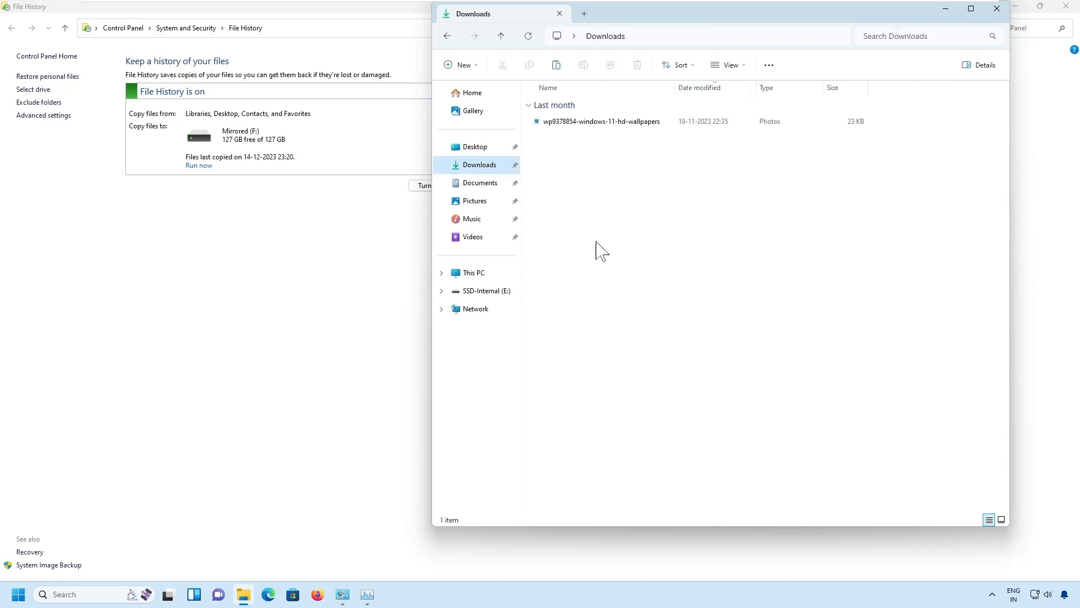
pyautogui.hotkey('ctrl', 'v')
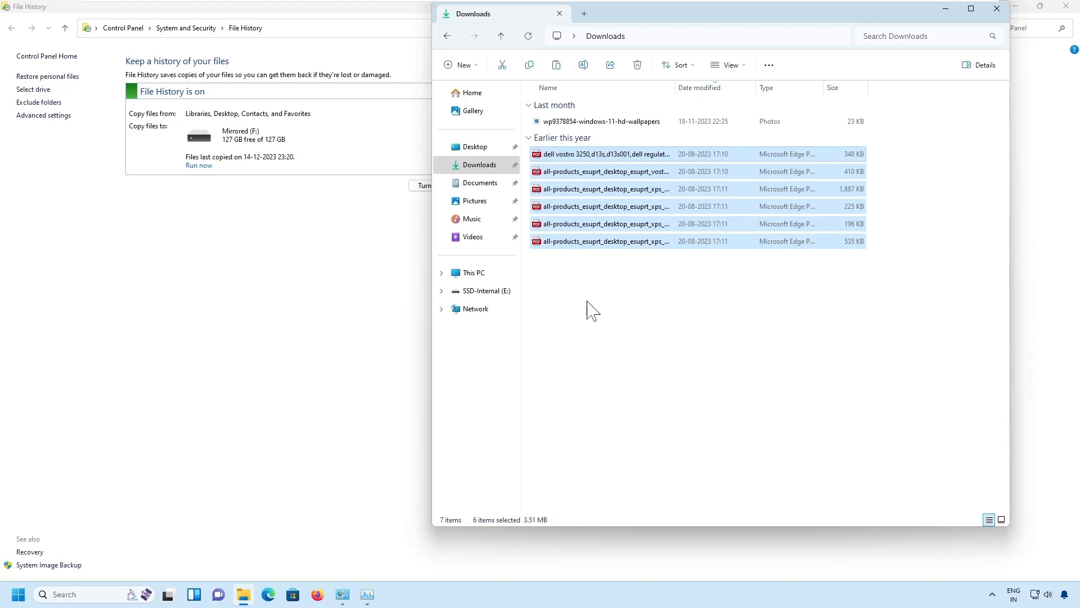
# Put the Downloads window away, run the File History backup again and check the time of the last copy.
pyautogui.moveTo(762, 22); pyautogui.dragTo(491, 185)
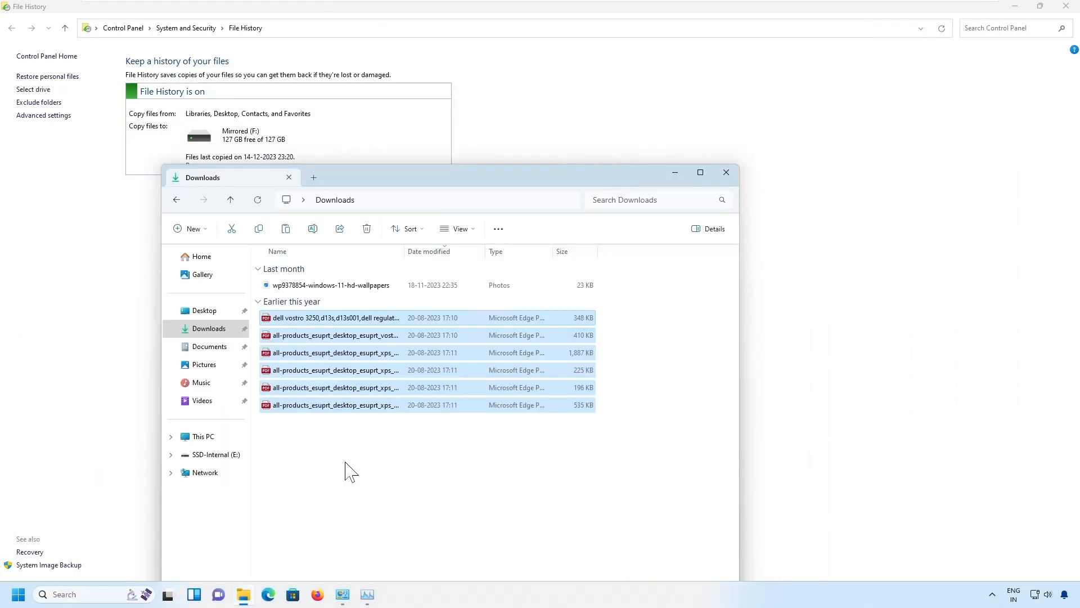
pyautogui.click(677, 173)
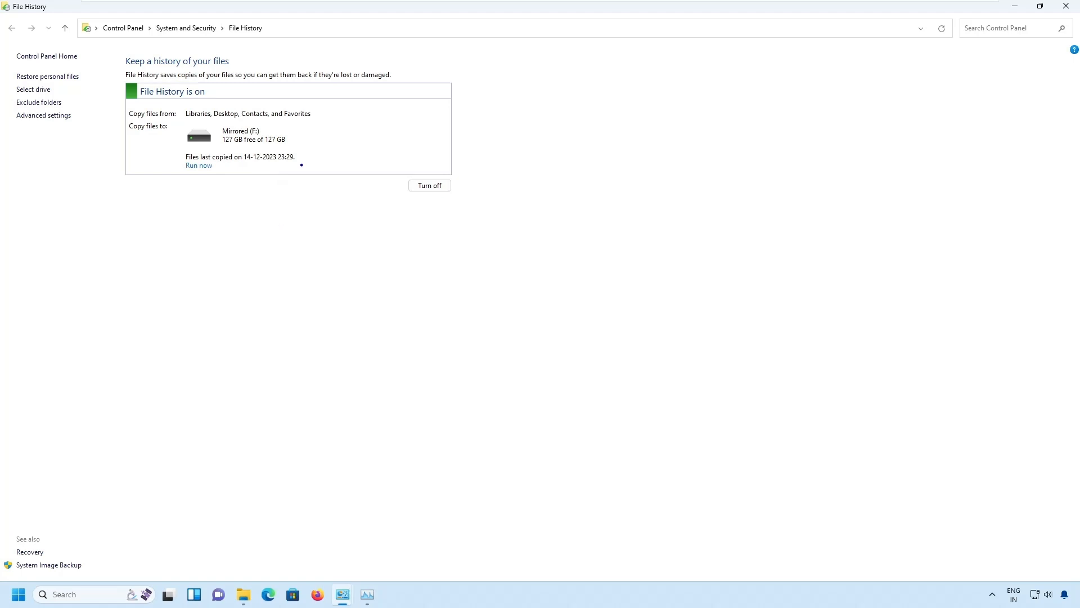
pyautogui.moveTo(300, 156); pyautogui.dragTo(326, 141)
pyautogui.moveTo(263, 126); pyautogui.dragTo(286, 118)
pyautogui.moveTo(132, 186)
pyautogui.mouseDown()
pyautogui.moveTo(136, 161)
pyautogui.moveTo(192, 140)
pyautogui.mouseUp()
# Permanently delete the six copied PDF files from the Downloads folder and put its window away.
pyautogui.click(243, 594)
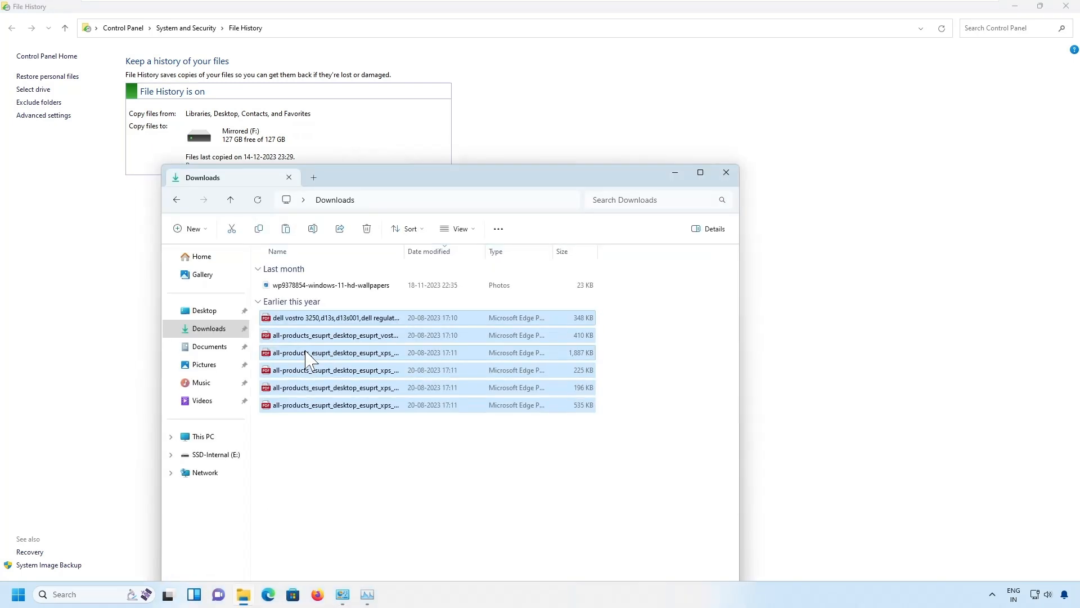
pyautogui.click(332, 456)
pyautogui.click(318, 317)
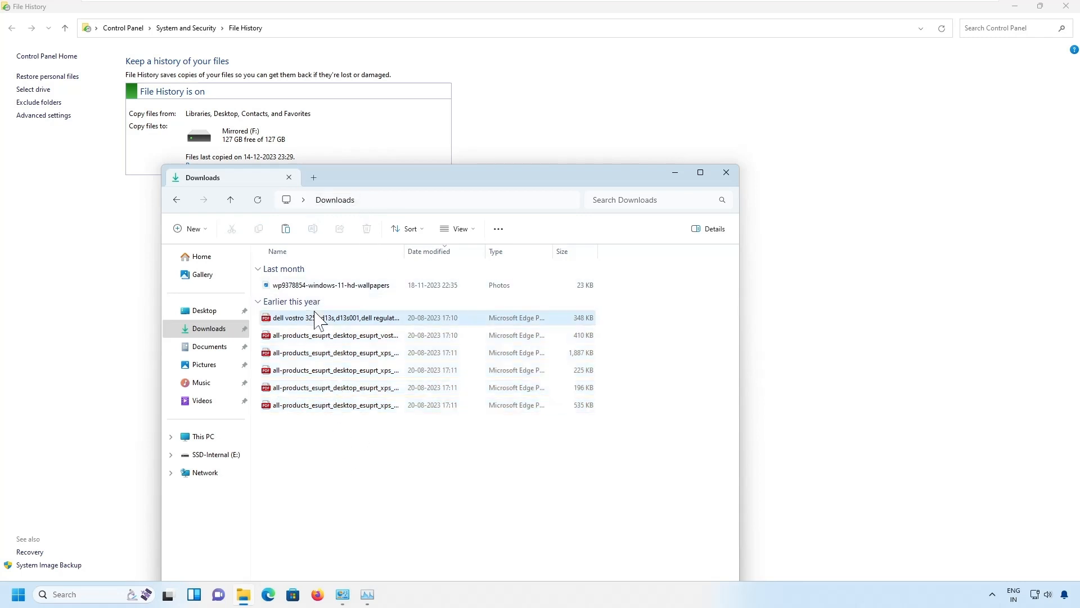
pyautogui.keyDown('shift'); pyautogui.click(332, 405); pyautogui.keyUp('shift')
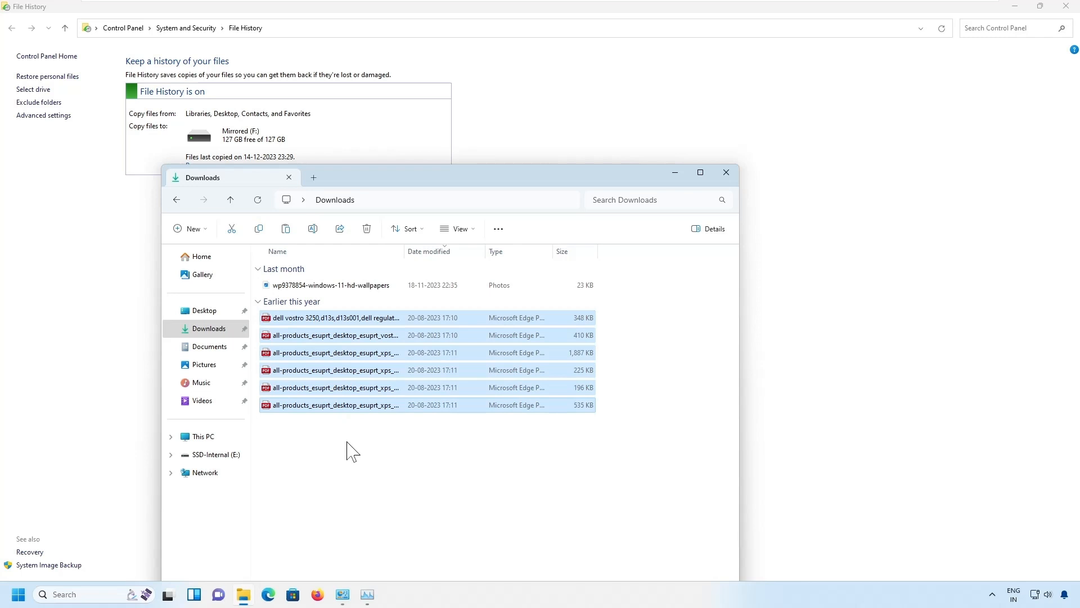
pyautogui.hotkey('shift', 'Delete')
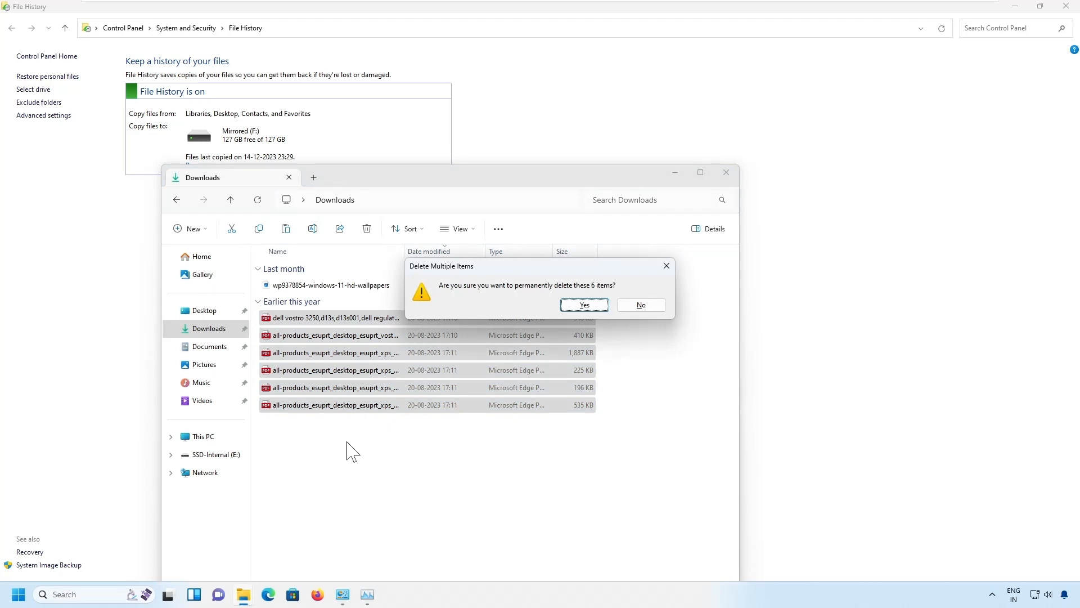
pyautogui.press('Return')
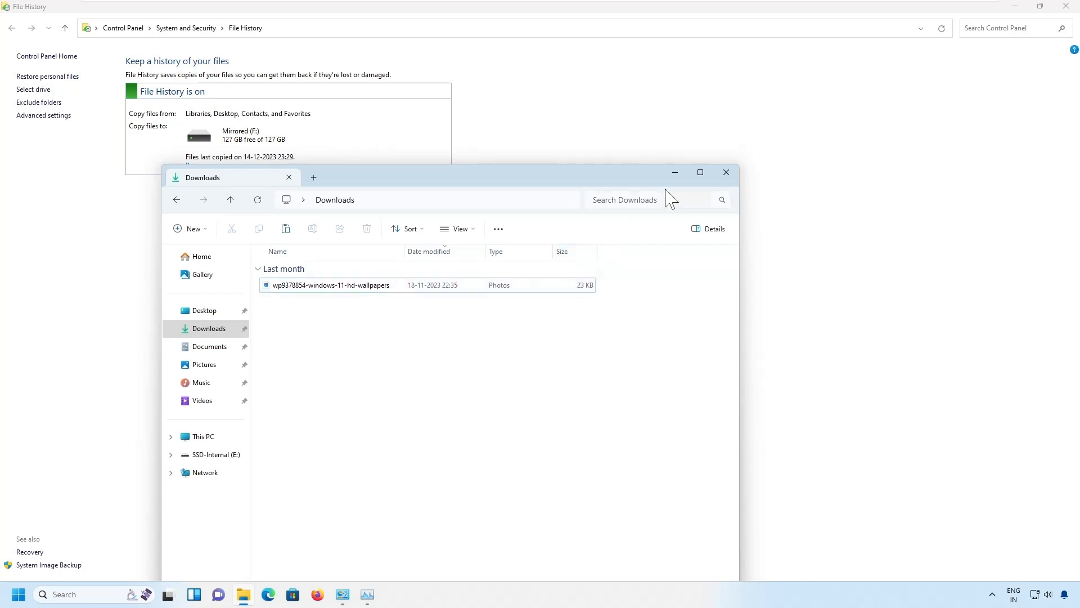
pyautogui.click(675, 174)
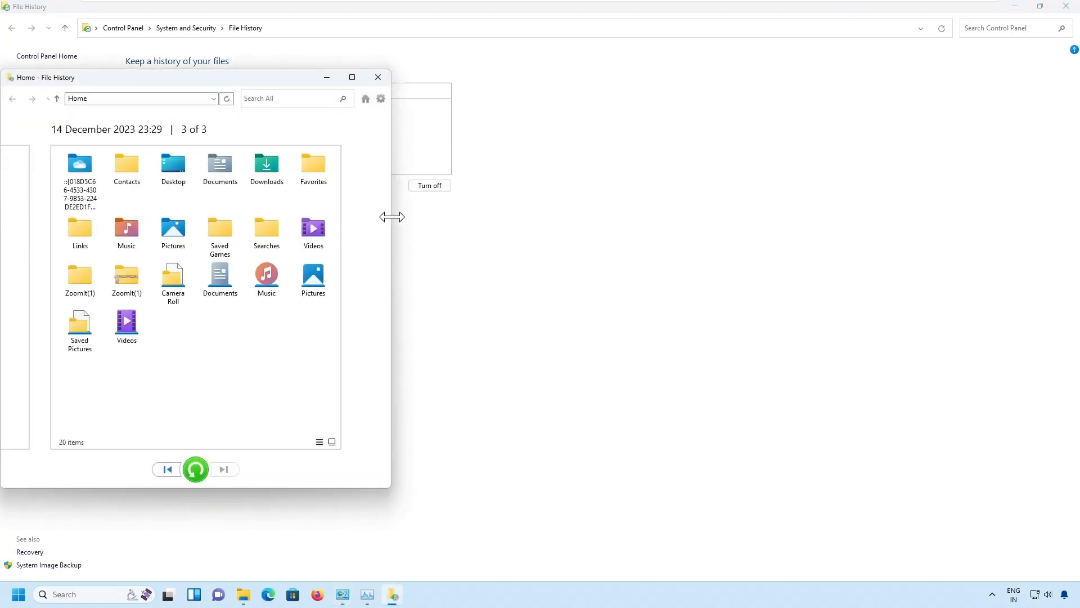
# Widen and reposition the File History restore window and go back to backup version 2 of 3.
pyautogui.moveTo(390, 217); pyautogui.dragTo(763, 215)
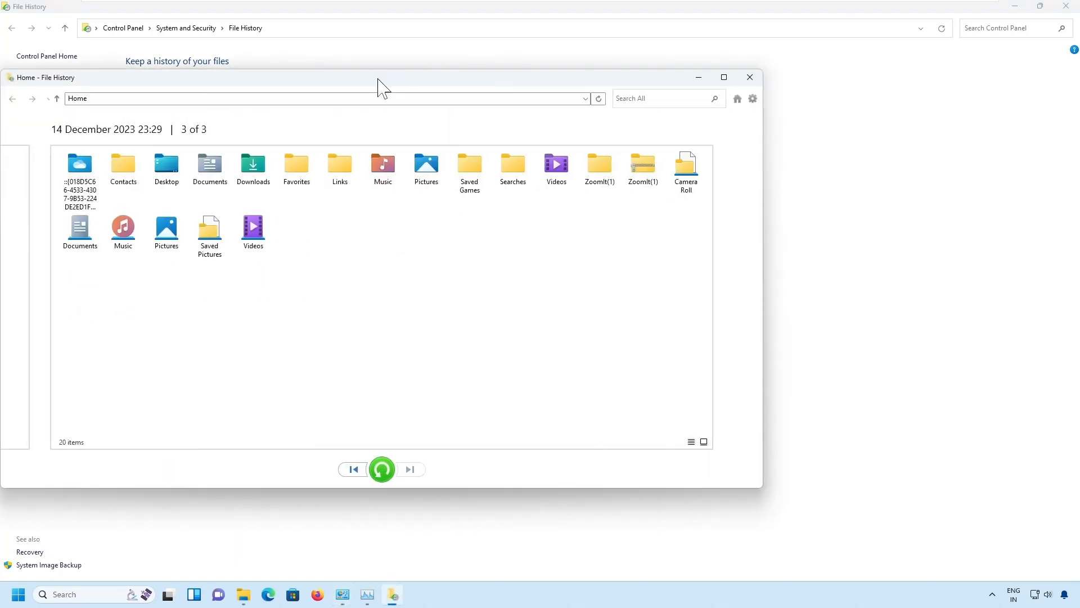
pyautogui.moveTo(377, 79); pyautogui.dragTo(467, 81)
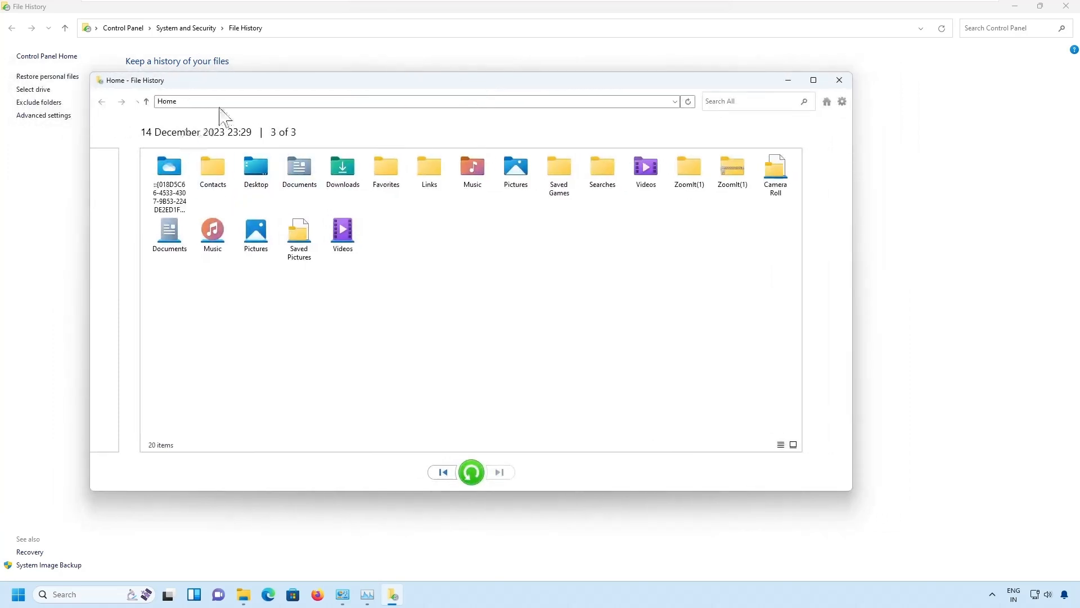
pyautogui.click(447, 476)
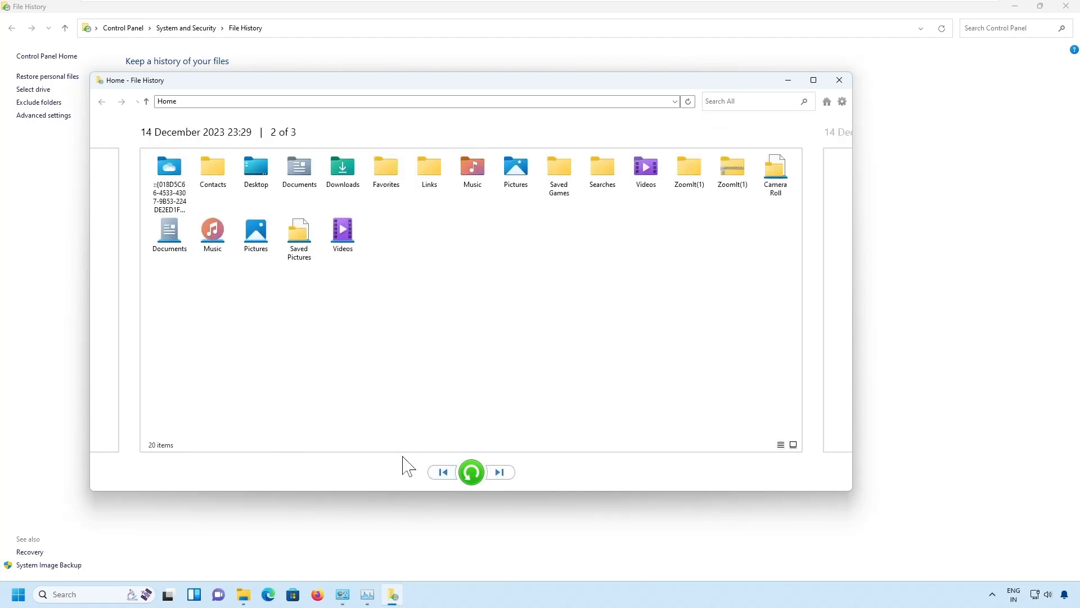
# Look at backup version 1 of 3, return to version 2 and compare its timestamp with the last copy time.
pyautogui.click(444, 473)
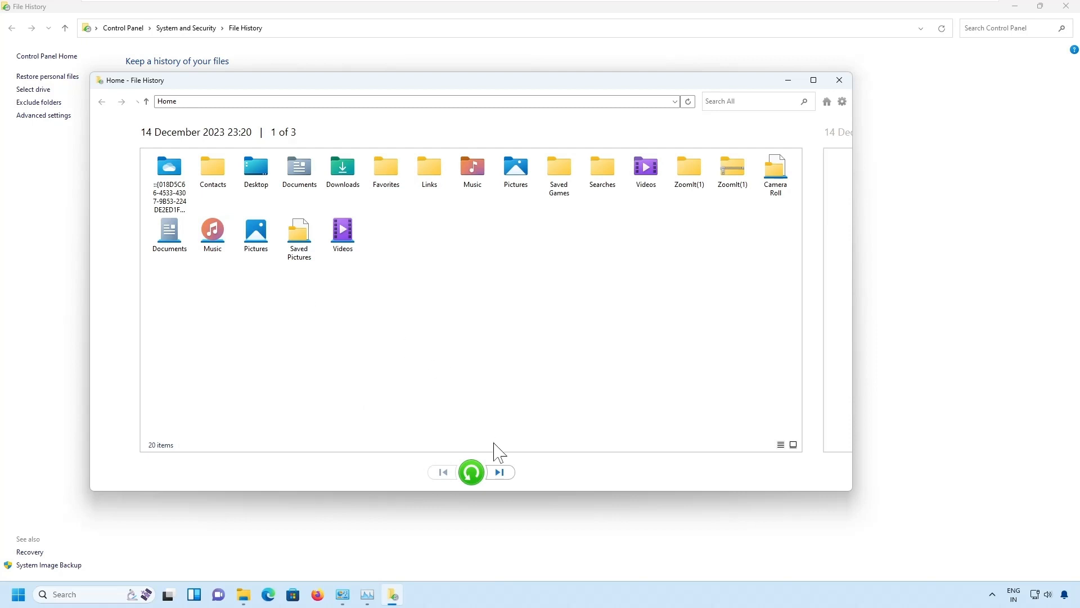
pyautogui.click(507, 474)
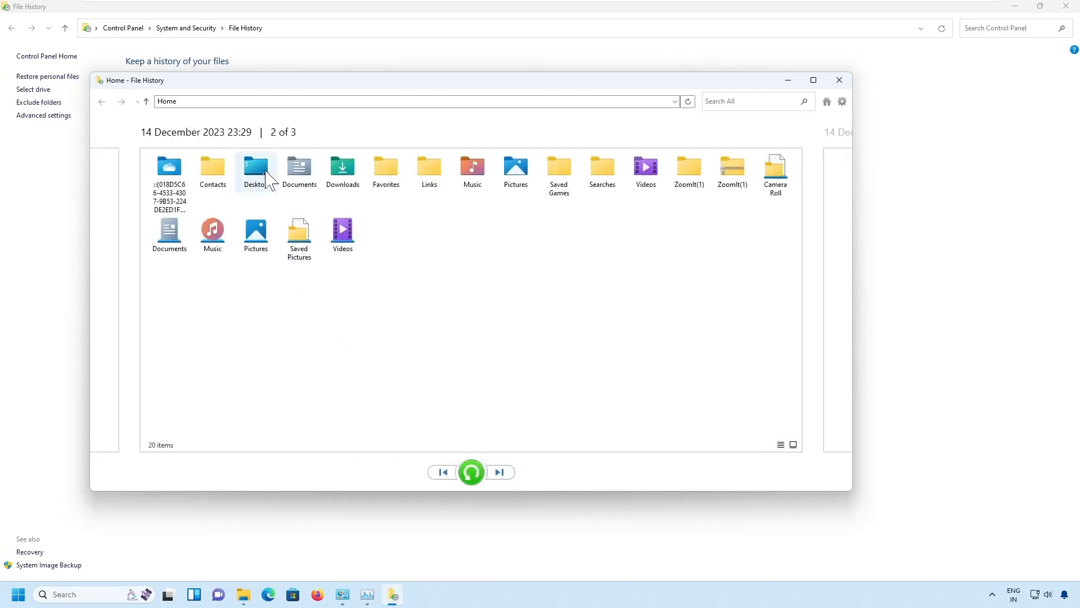
pyautogui.moveTo(273, 90); pyautogui.dragTo(281, 212)
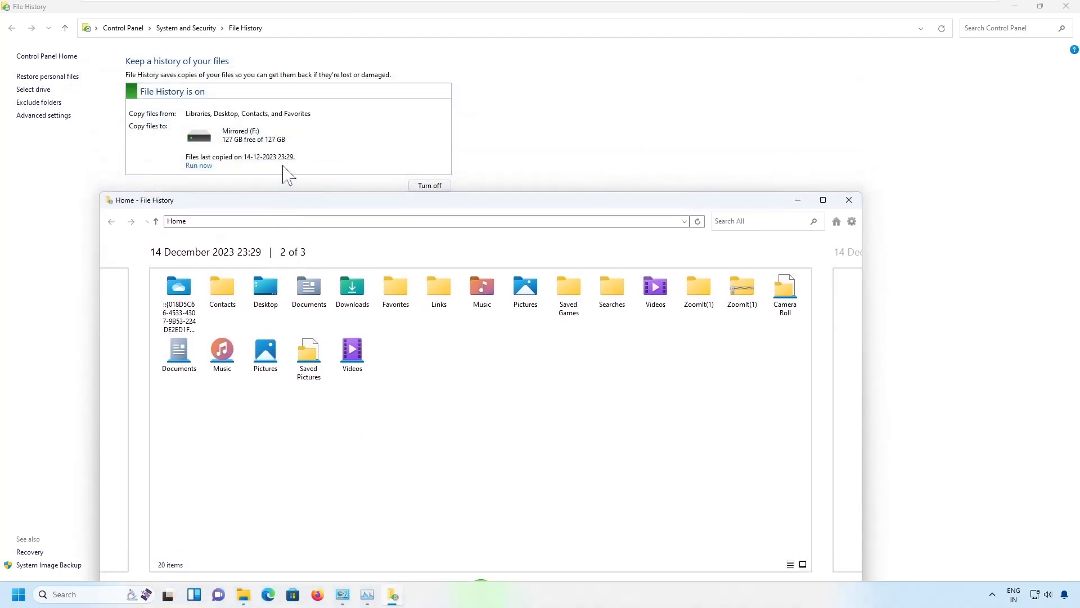
pyautogui.moveTo(296, 205); pyautogui.dragTo(329, 192)
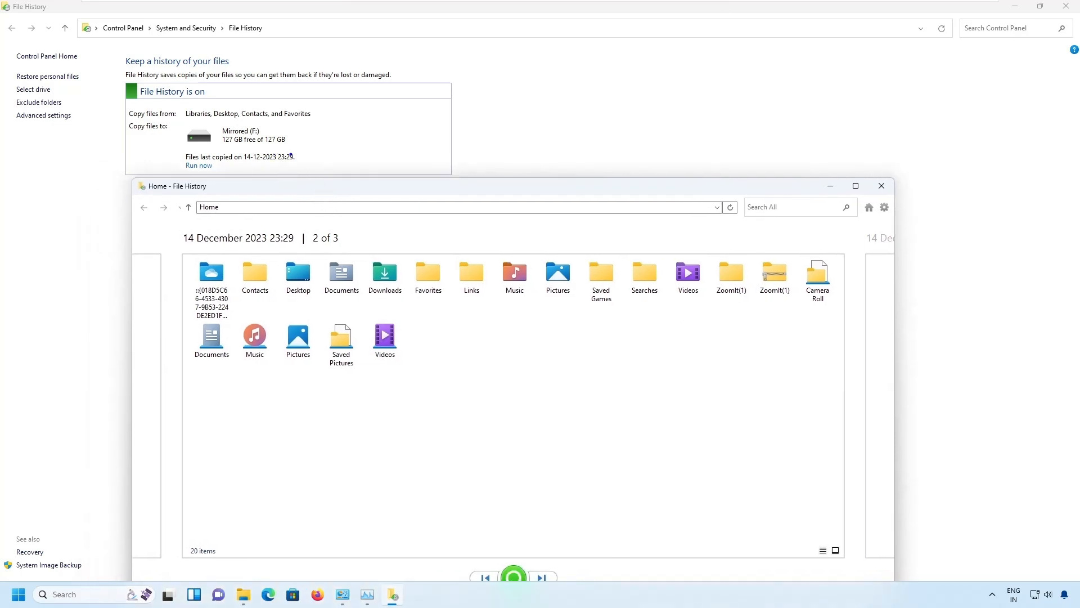
pyautogui.moveTo(291, 156)
pyautogui.mouseDown()
pyautogui.moveTo(325, 192)
pyautogui.moveTo(318, 227)
pyautogui.mouseUp()
pyautogui.moveTo(386, 230)
pyautogui.mouseDown()
pyautogui.moveTo(386, 258)
pyautogui.moveTo(399, 240)
pyautogui.mouseUp()
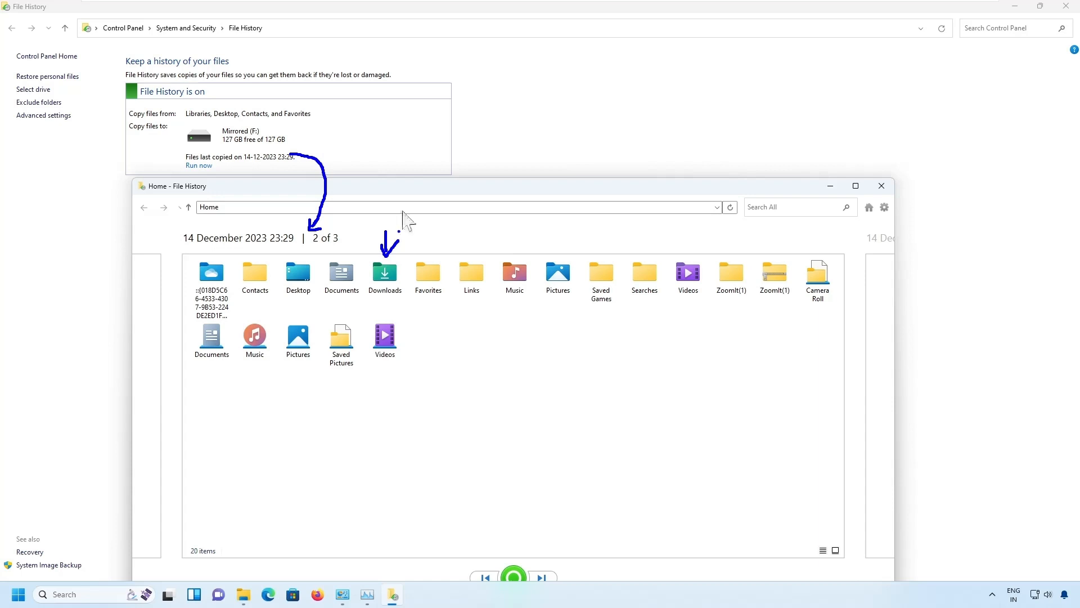
pyautogui.press('Escape')
# Go back to backup version 1 of 3 and check its timestamp against the time of the last copy.
pyautogui.moveTo(415, 189); pyautogui.dragTo(441, 109)
pyautogui.click(512, 500)
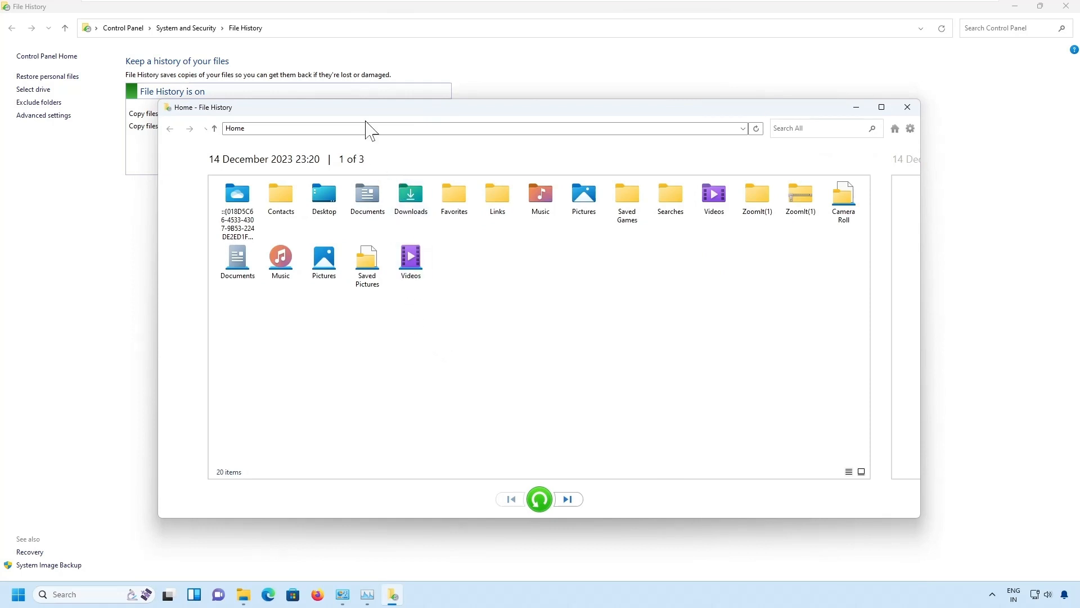
pyautogui.moveTo(366, 121); pyautogui.dragTo(354, 213)
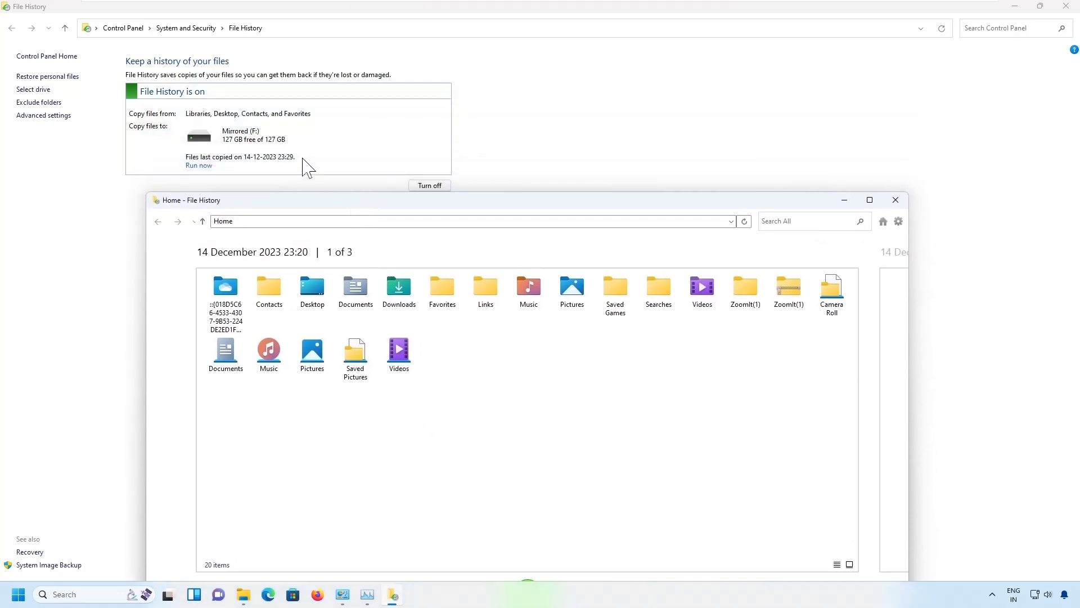
pyautogui.hotkey('ctrl', '2')
pyautogui.moveTo(296, 157)
pyautogui.mouseDown()
pyautogui.moveTo(330, 215)
pyautogui.moveTo(338, 263)
pyautogui.moveTo(397, 275)
pyautogui.moveTo(382, 279)
pyautogui.mouseUp()
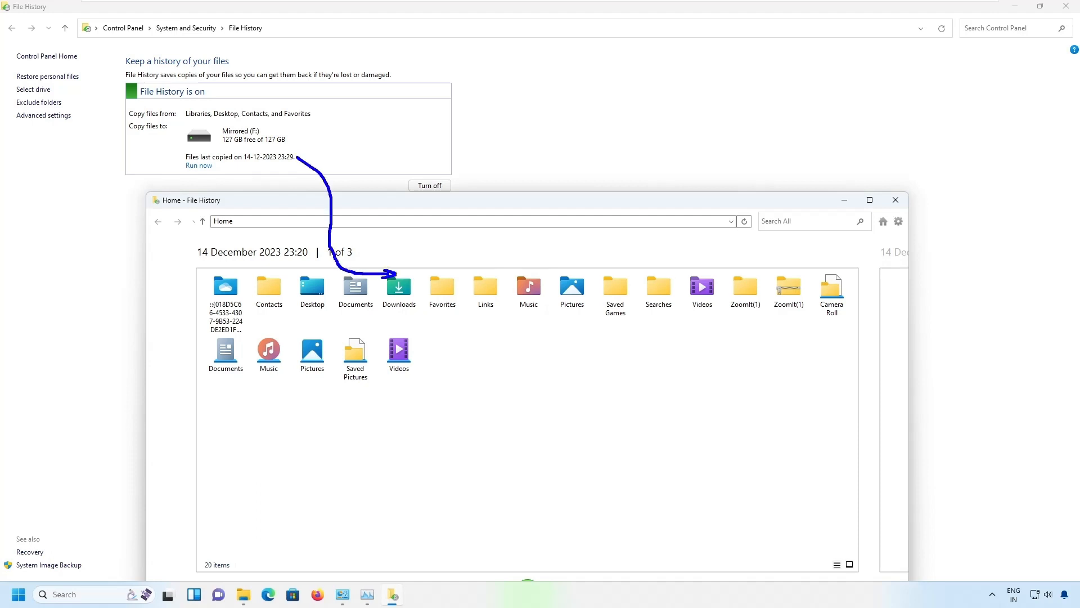
pyautogui.moveTo(291, 240); pyautogui.dragTo(302, 241)
pyautogui.moveTo(311, 248); pyautogui.dragTo(319, 237)
pyautogui.press('Escape')
# Advance to backup version 2 of 3 and match its timestamp to the last copy time shown in File History.
pyautogui.moveTo(385, 202); pyautogui.dragTo(336, 154)
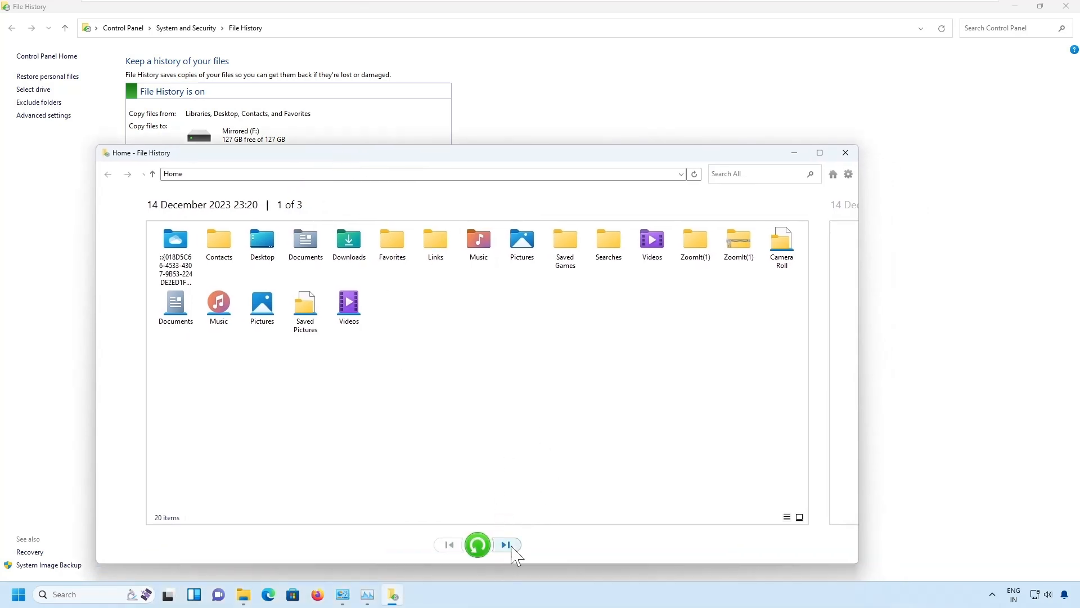
pyautogui.click(506, 544)
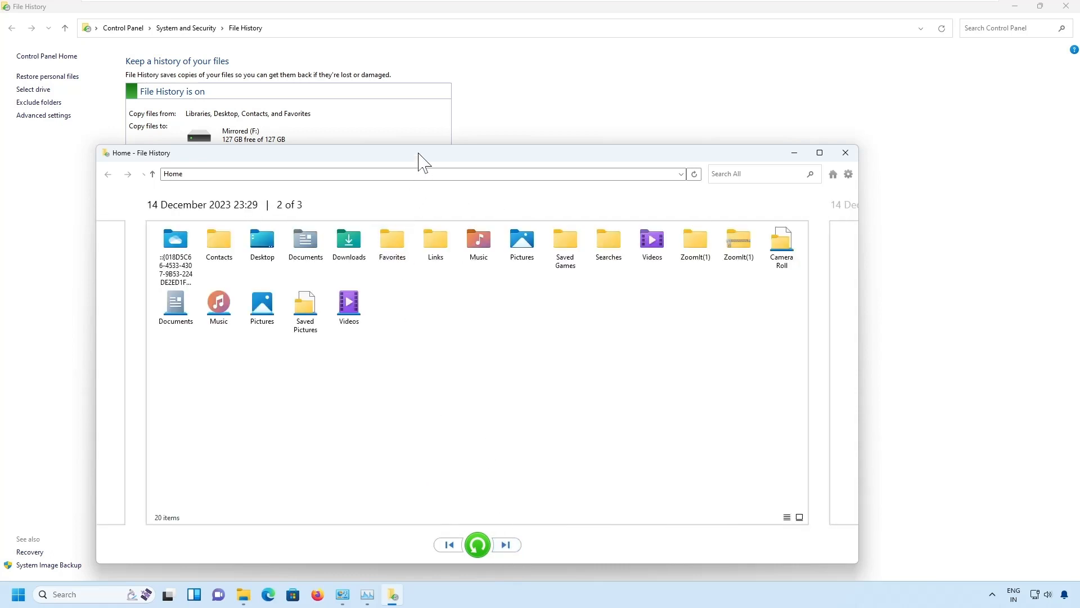
pyautogui.moveTo(420, 163); pyautogui.dragTo(433, 219)
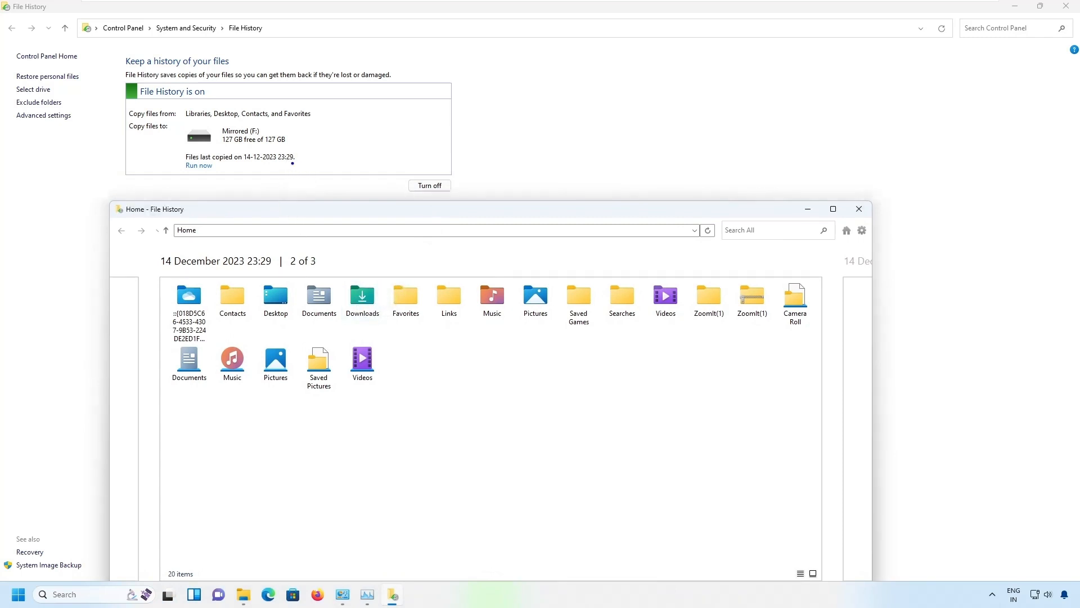
pyautogui.moveTo(293, 163)
pyautogui.mouseDown()
pyautogui.moveTo(311, 194)
pyautogui.moveTo(285, 235)
pyautogui.moveTo(257, 253)
pyautogui.moveTo(272, 249)
pyautogui.mouseUp()
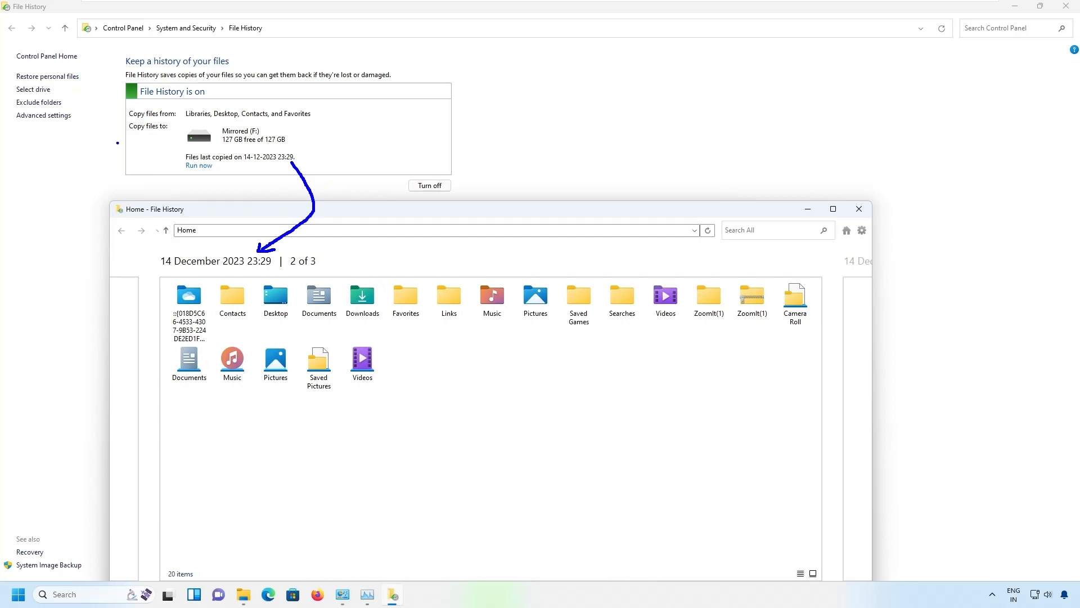
pyautogui.moveTo(400, 240)
pyautogui.mouseDown()
pyautogui.moveTo(375, 274)
pyautogui.moveTo(391, 272)
pyautogui.mouseUp()
pyautogui.press('Escape')
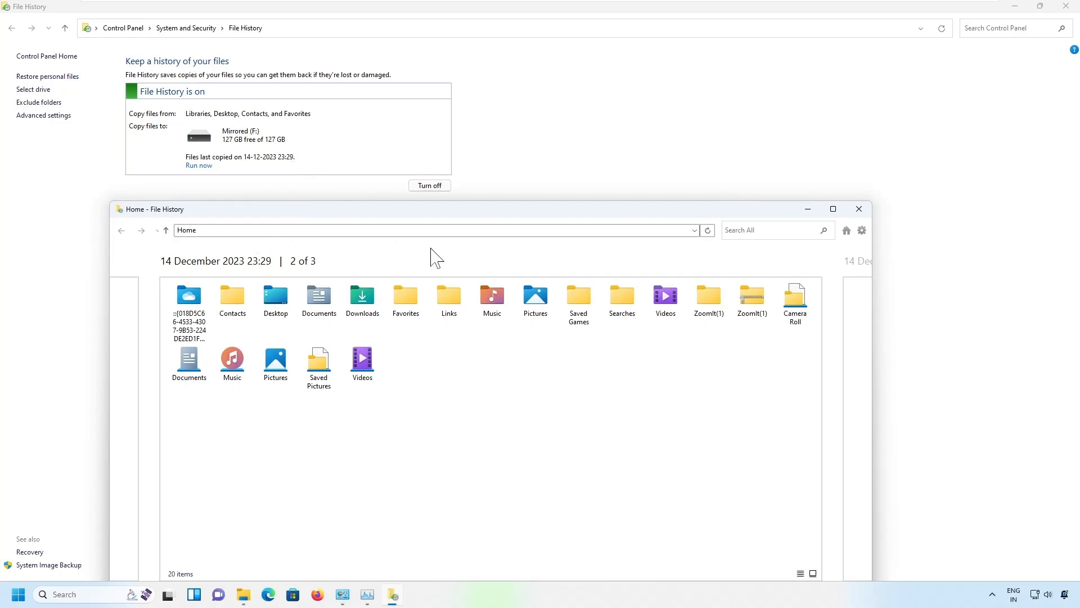
# Open the backed-up Downloads folder, advance to version 2 of 2 and examine the files it contains.
pyautogui.doubleClick(364, 301)
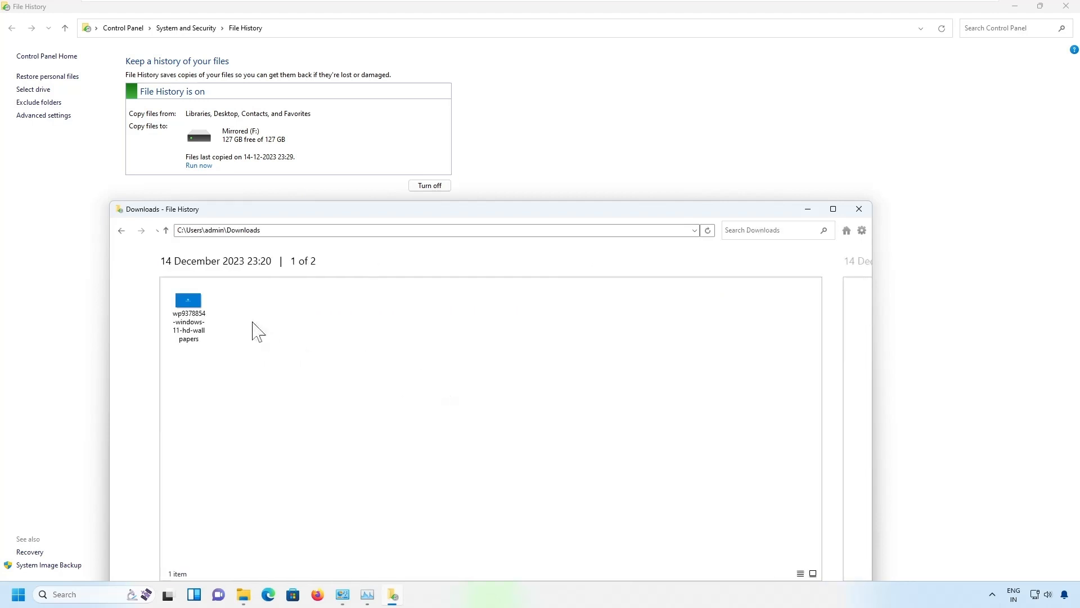
pyautogui.moveTo(342, 214); pyautogui.dragTo(439, 106)
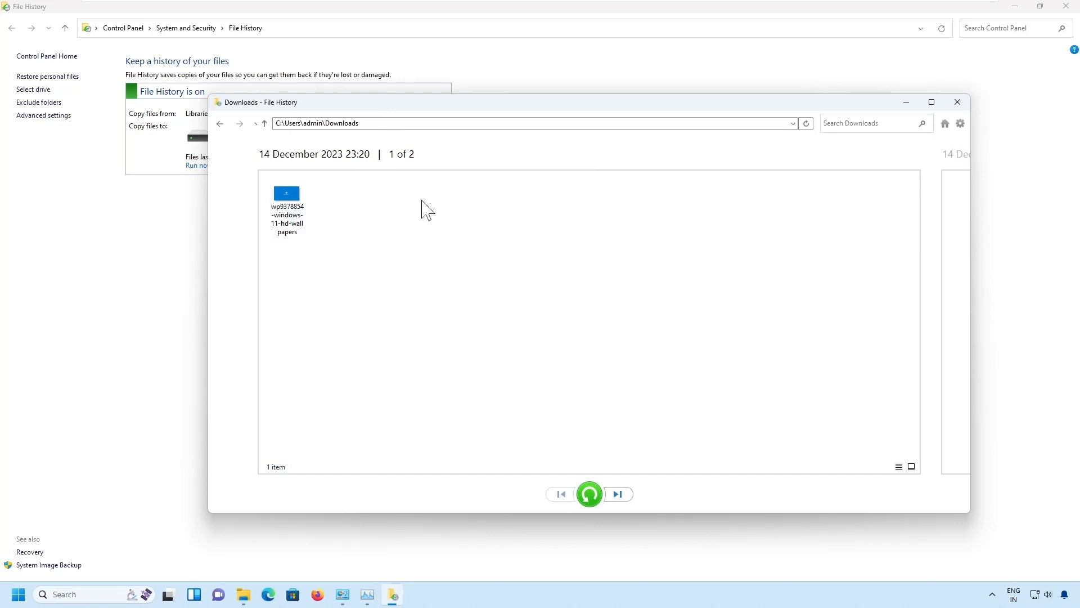
pyautogui.click(618, 495)
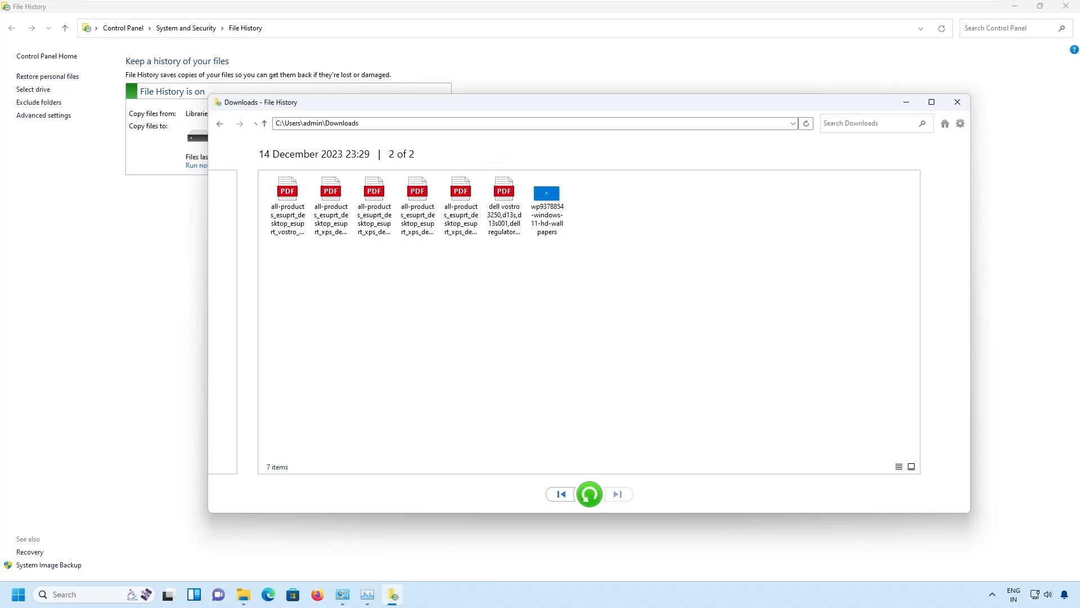
pyautogui.moveTo(498, 106); pyautogui.dragTo(580, 221)
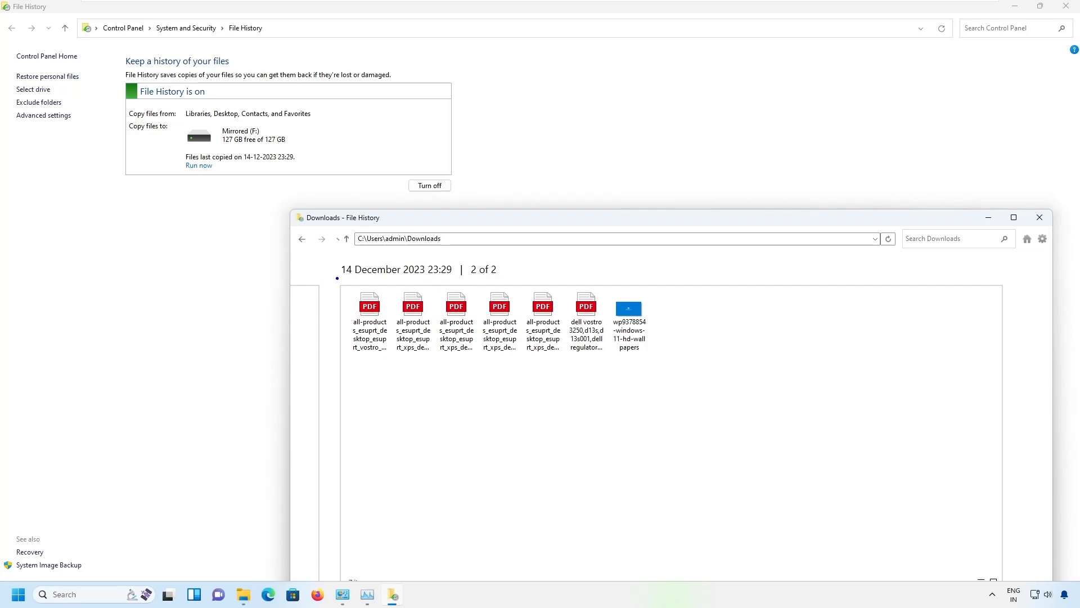
pyautogui.moveTo(337, 278)
pyautogui.mouseDown()
pyautogui.moveTo(686, 358)
pyautogui.moveTo(690, 371)
pyautogui.mouseUp()
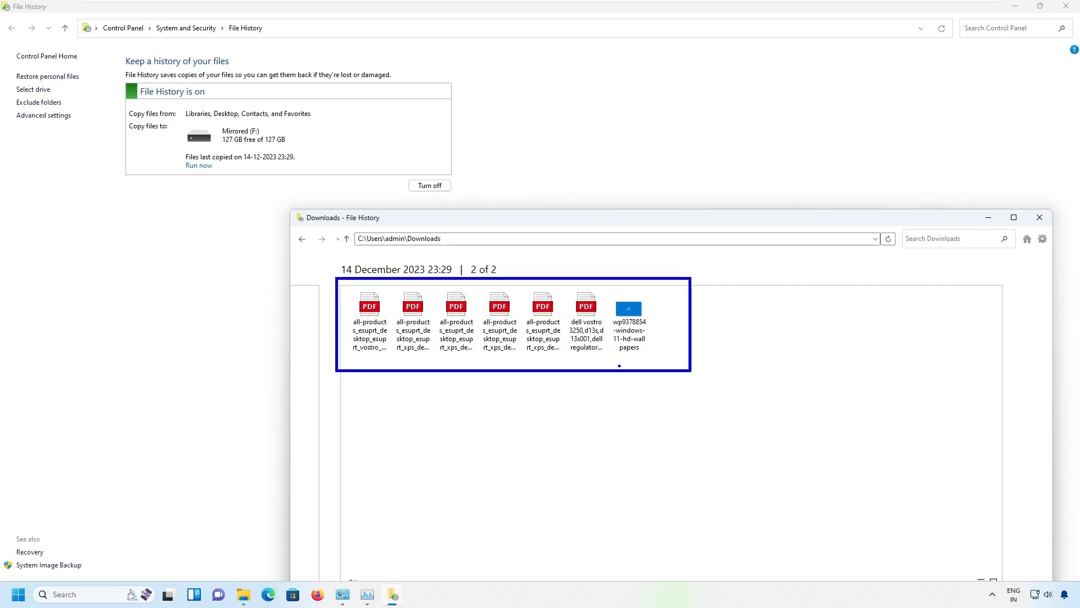
pyautogui.moveTo(618, 366)
pyautogui.mouseDown()
pyautogui.moveTo(625, 391)
pyautogui.moveTo(615, 356)
pyautogui.moveTo(635, 372)
pyautogui.mouseUp()
pyautogui.press('Escape')
pyautogui.moveTo(643, 224); pyautogui.dragTo(595, 142)
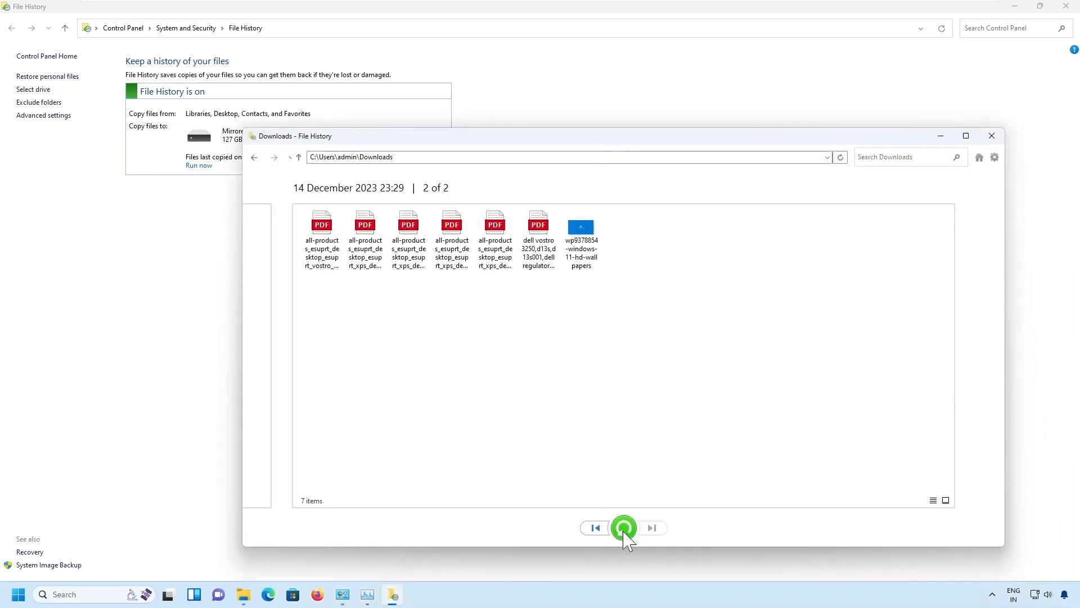
# Bring up the Downloads folder in File Explorer and place its window beside the backed-up file list.
pyautogui.click(243, 595)
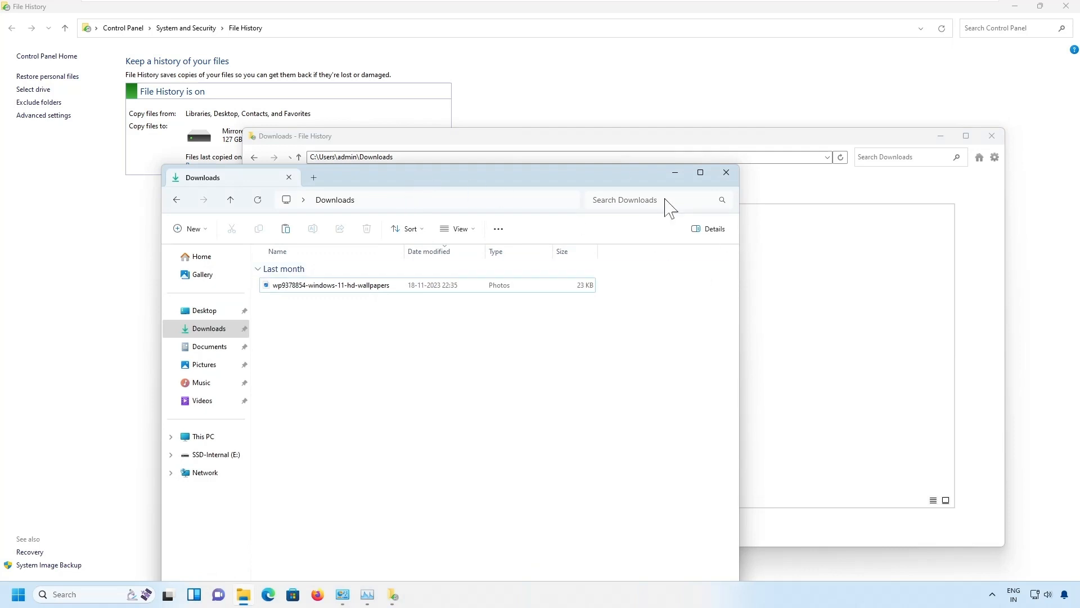
pyautogui.moveTo(620, 181); pyautogui.dragTo(1078, 78)
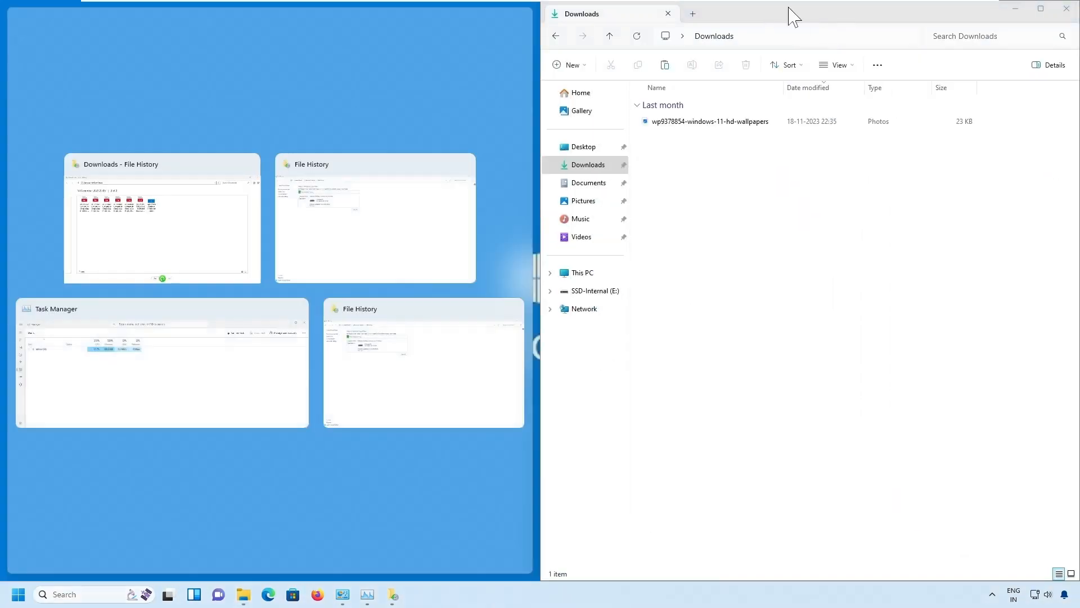
pyautogui.doubleClick(861, 17)
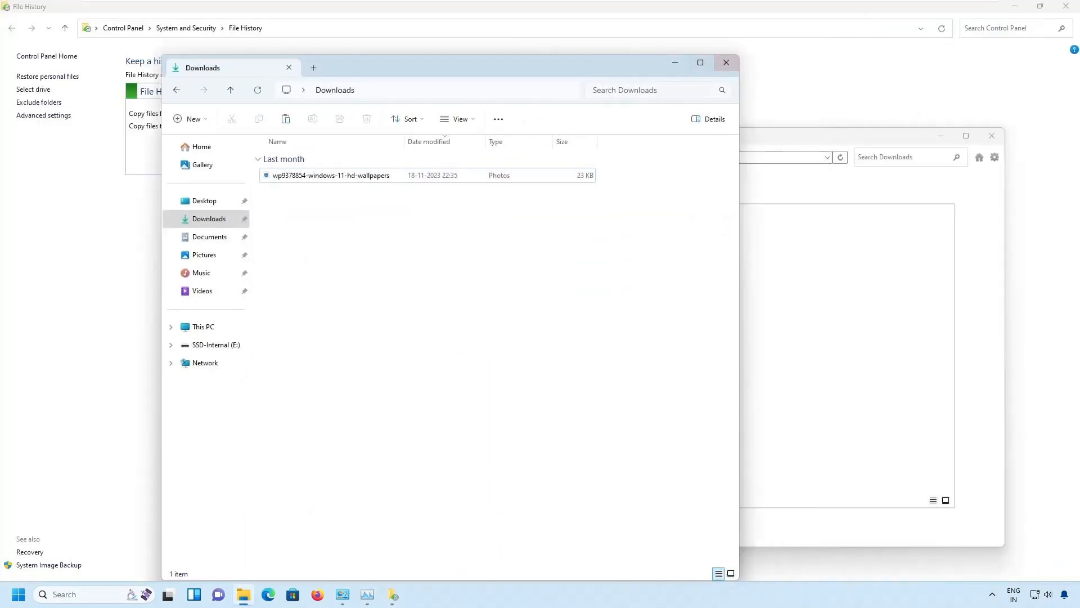
pyautogui.moveTo(535, 77); pyautogui.dragTo(938, 116)
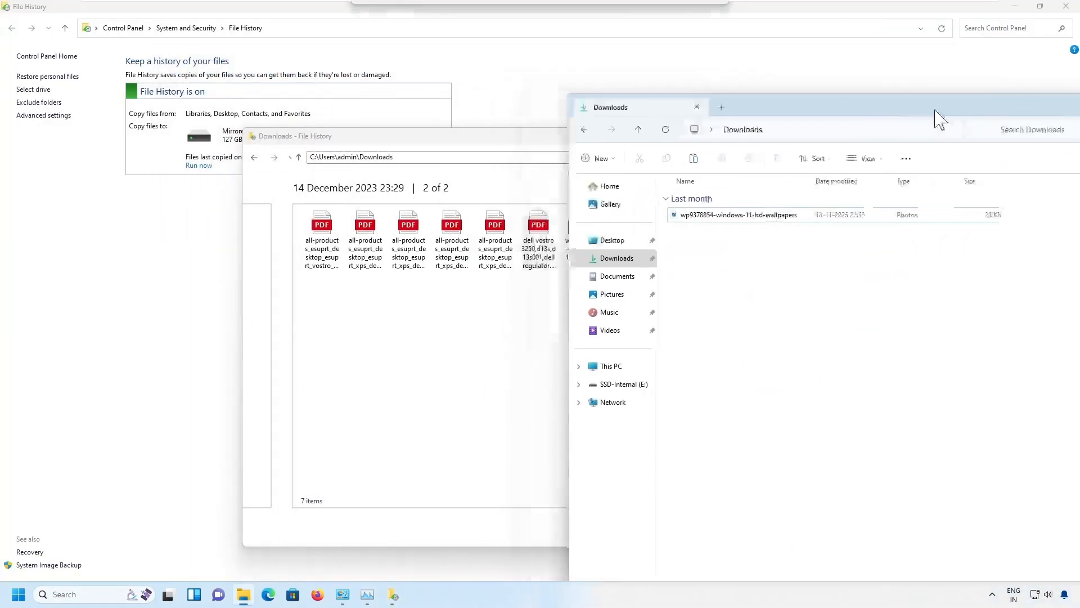
pyautogui.moveTo(805, 114); pyautogui.dragTo(931, 112)
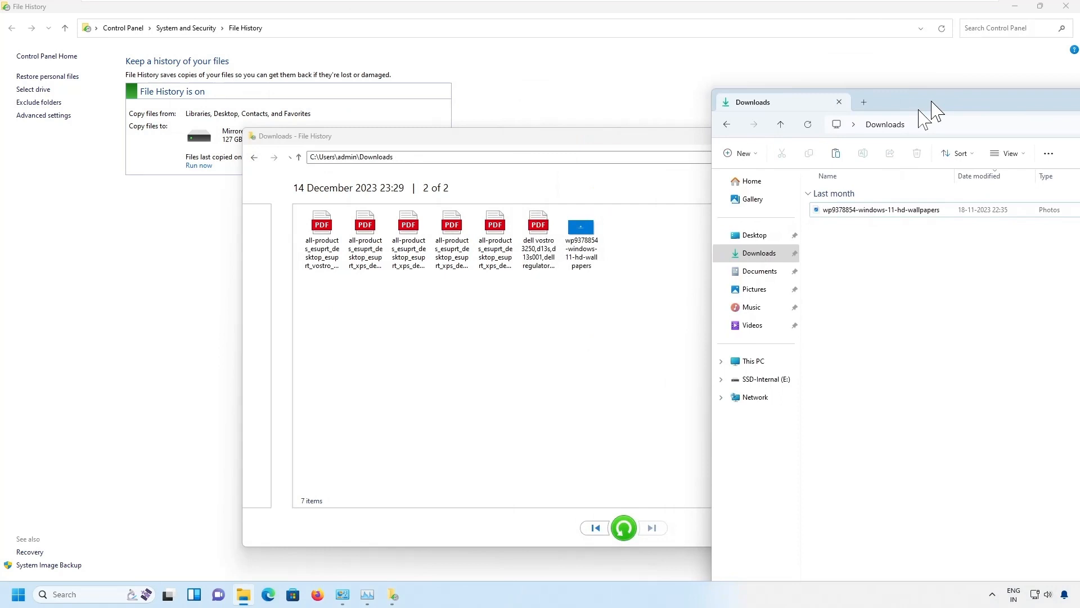
# Restore Downloads version 2 of 2 to its original location and check the Downloads folder for the PDF files.
pyautogui.click(622, 525)
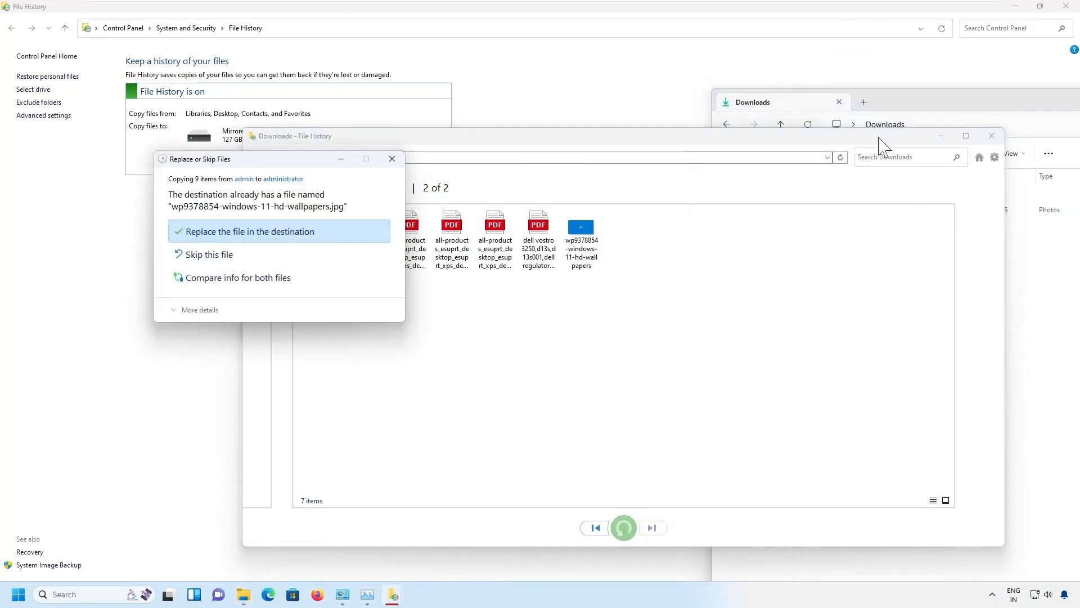
pyautogui.moveTo(878, 138); pyautogui.dragTo(649, 174)
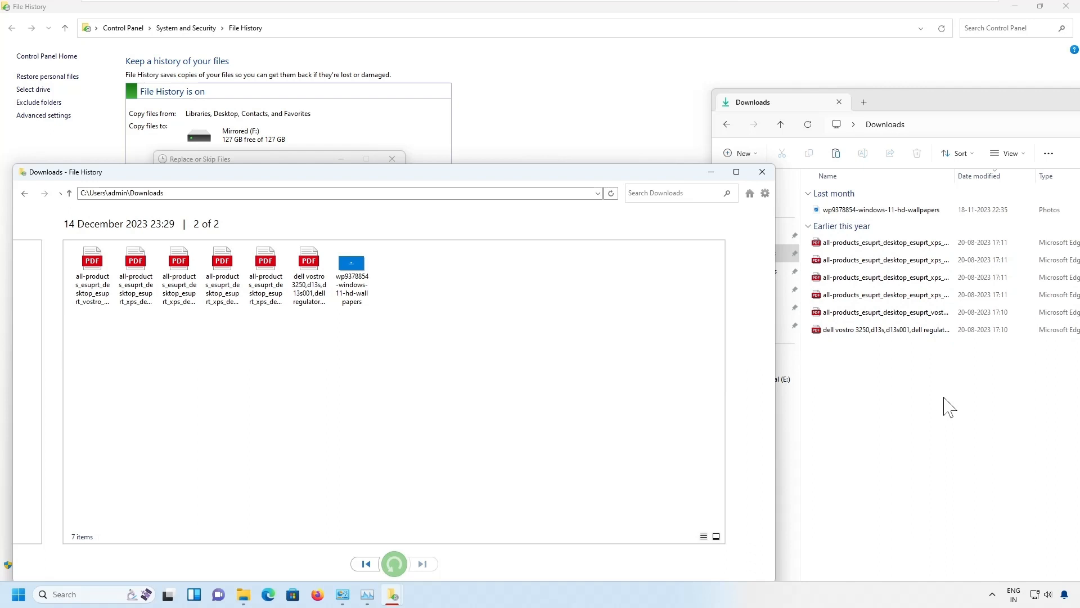
pyautogui.moveTo(801, 227)
pyautogui.mouseDown()
pyautogui.moveTo(925, 256)
pyautogui.moveTo(984, 356)
pyautogui.mouseUp()
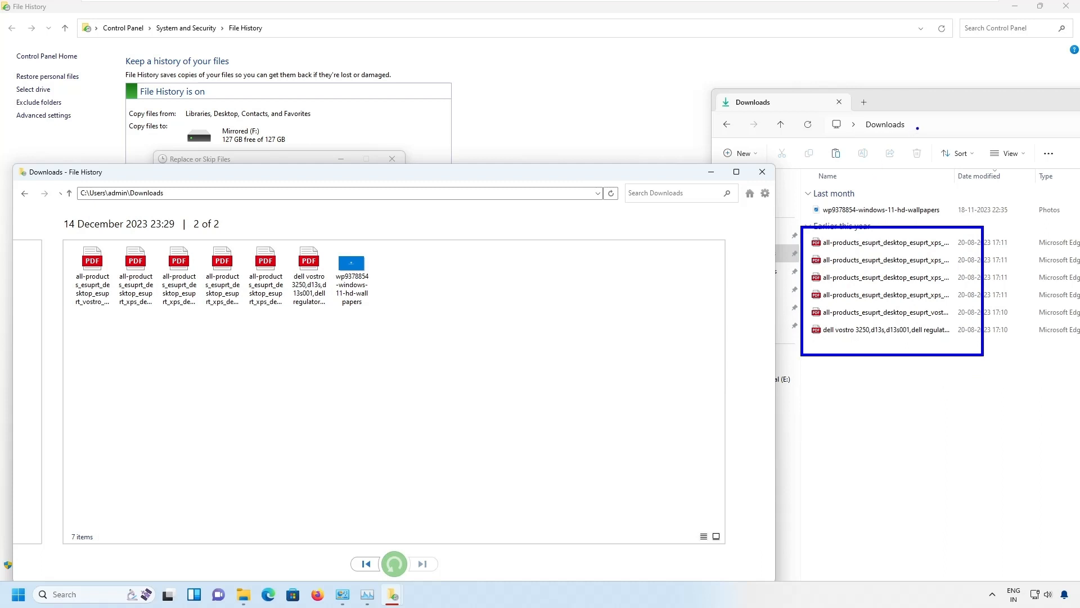
pyautogui.moveTo(918, 128); pyautogui.dragTo(938, 115)
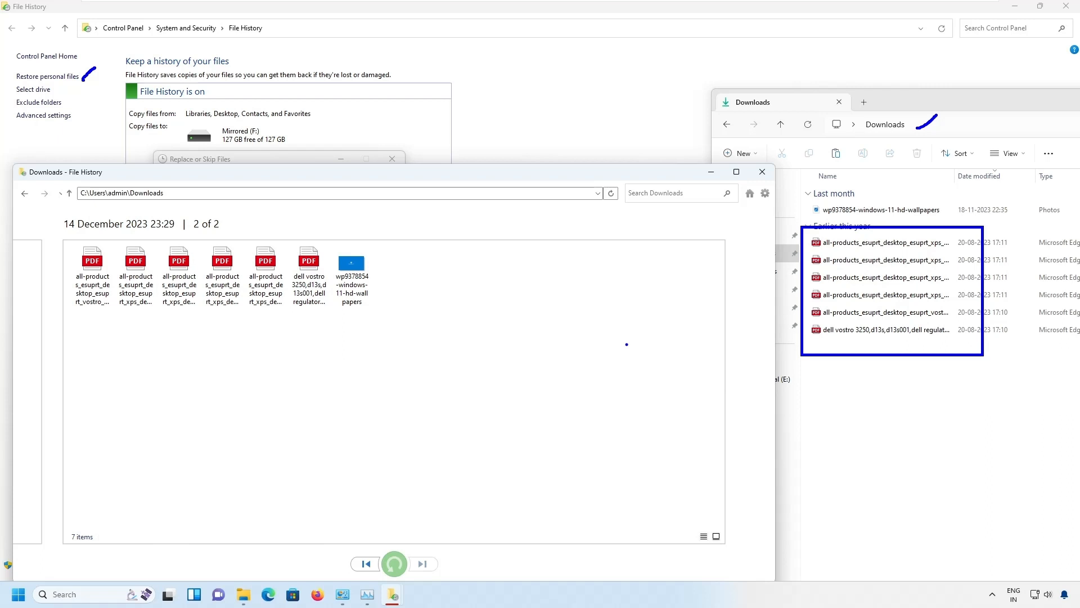
pyautogui.press('Escape')
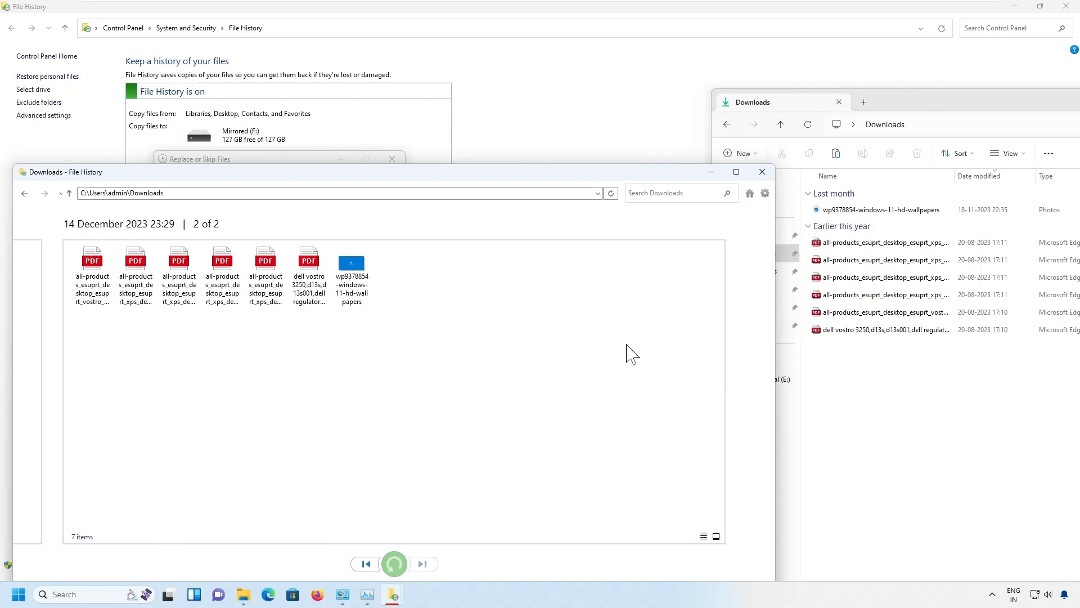